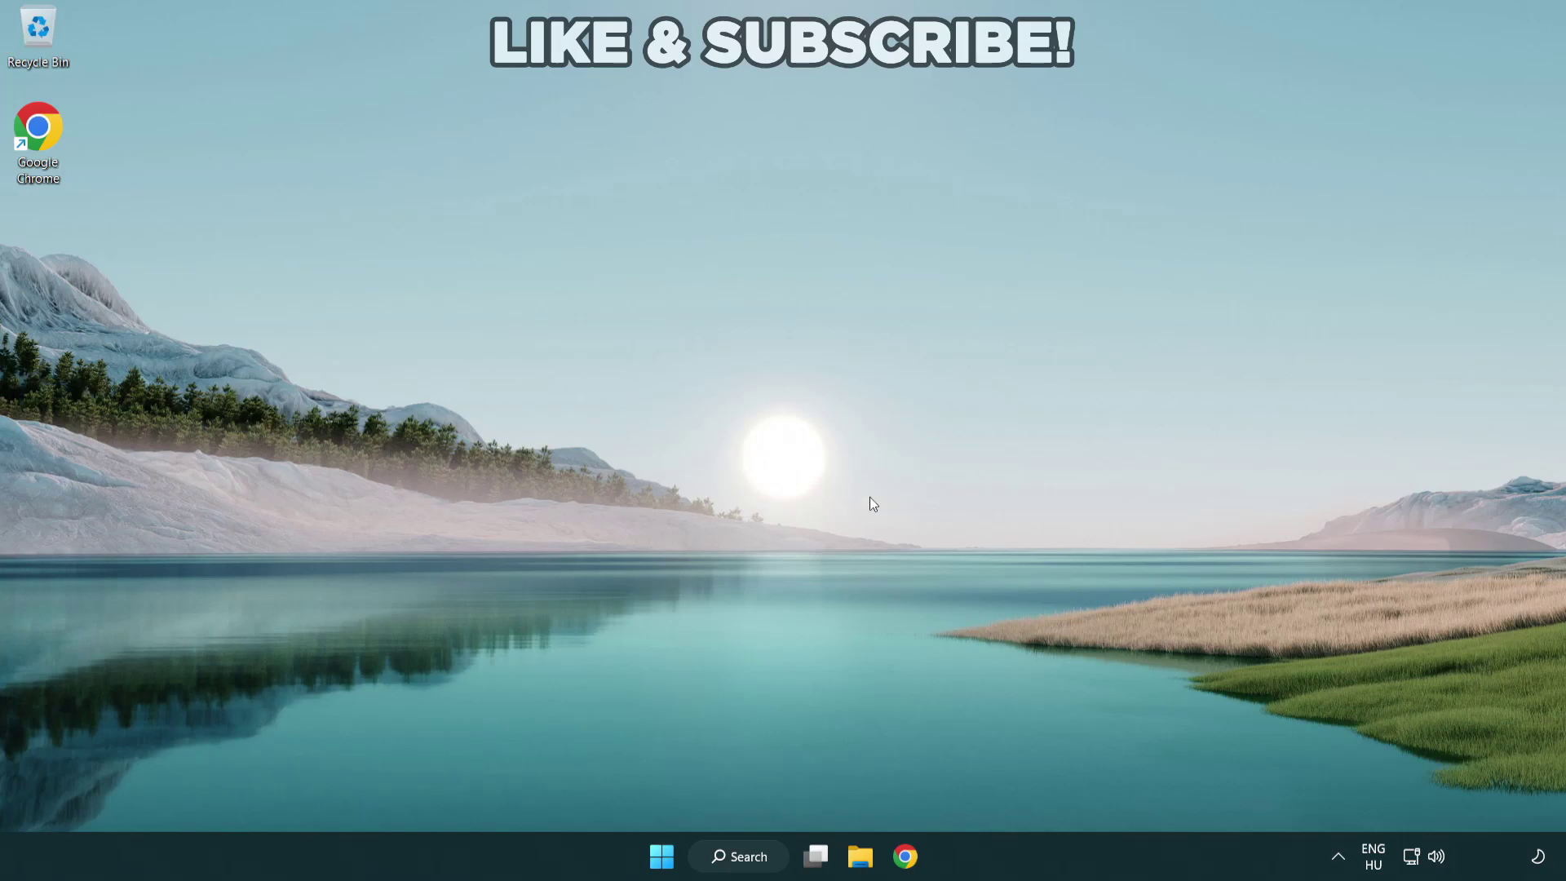
Switch the sound output from CABLE Input to Speakers (High Definition Audio Device) in Quick Settings.
click(1438, 859)
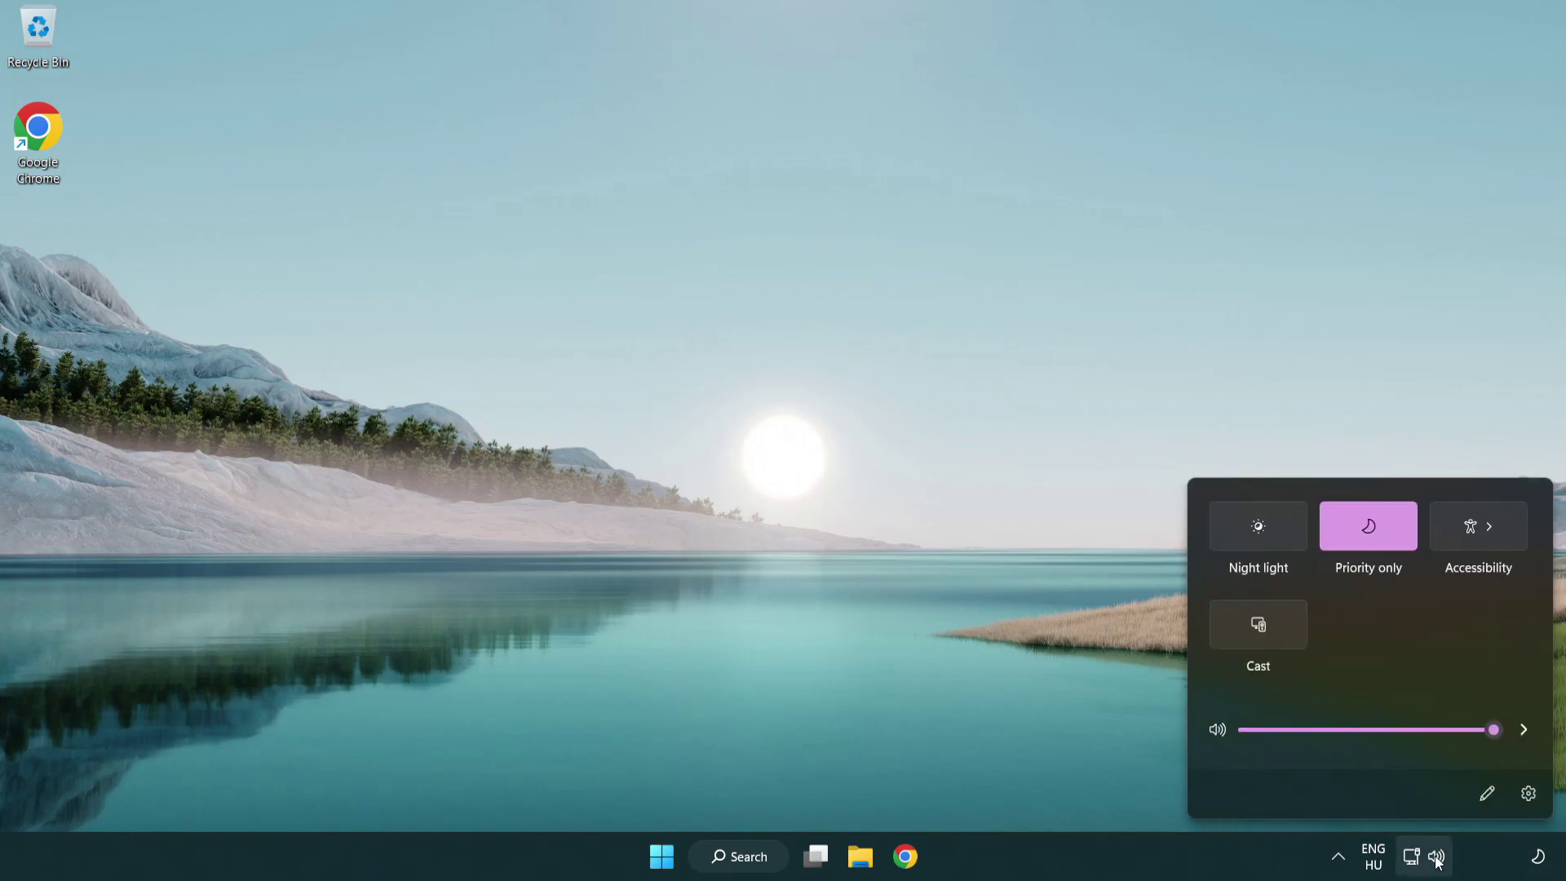
click(1524, 731)
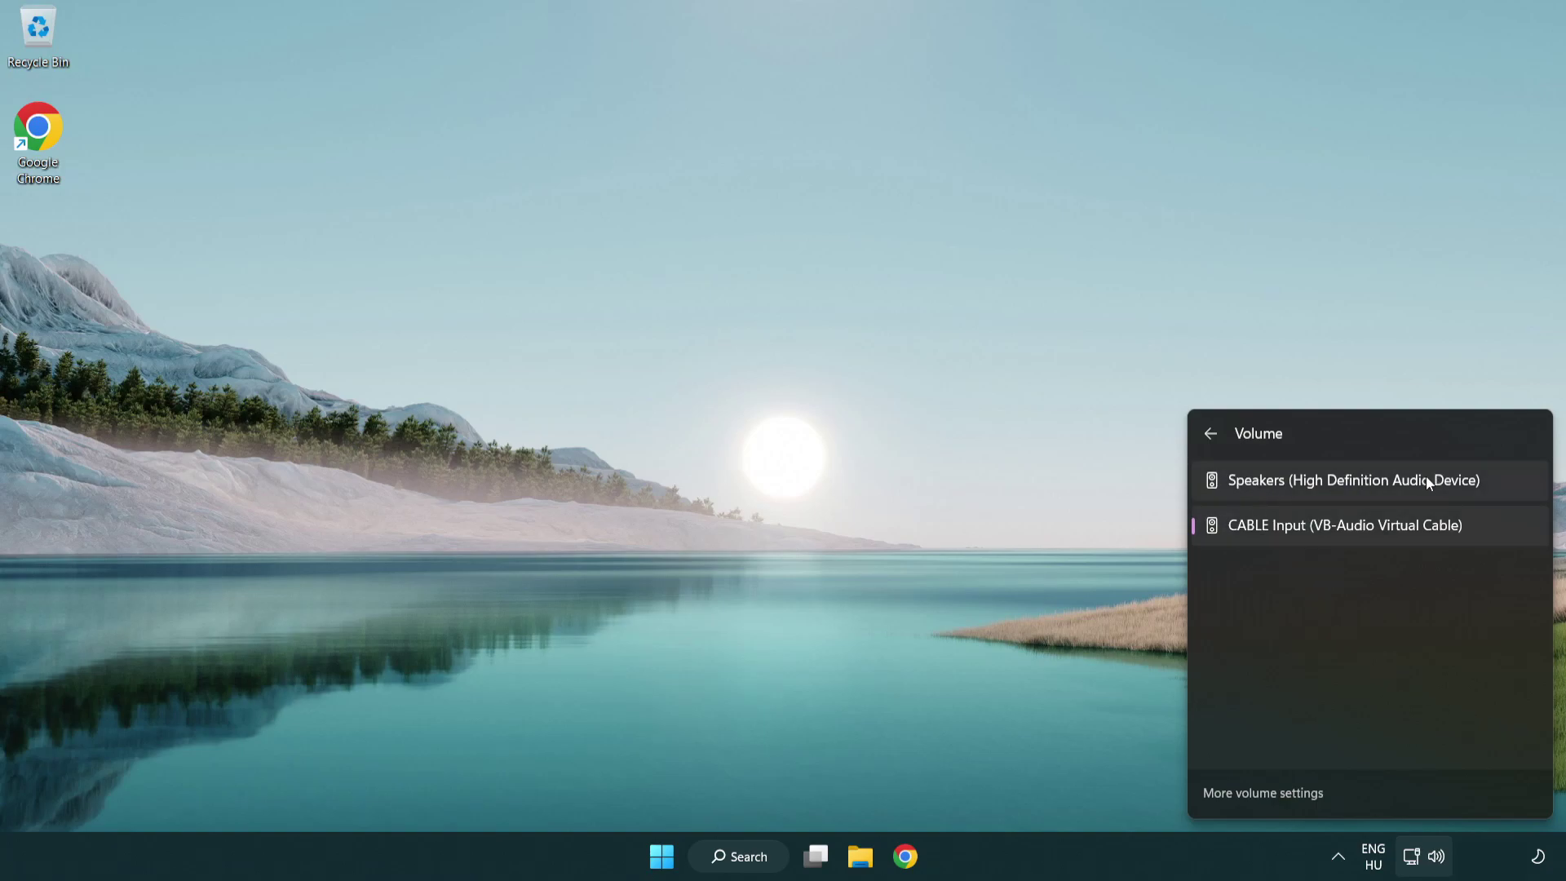
click(1502, 485)
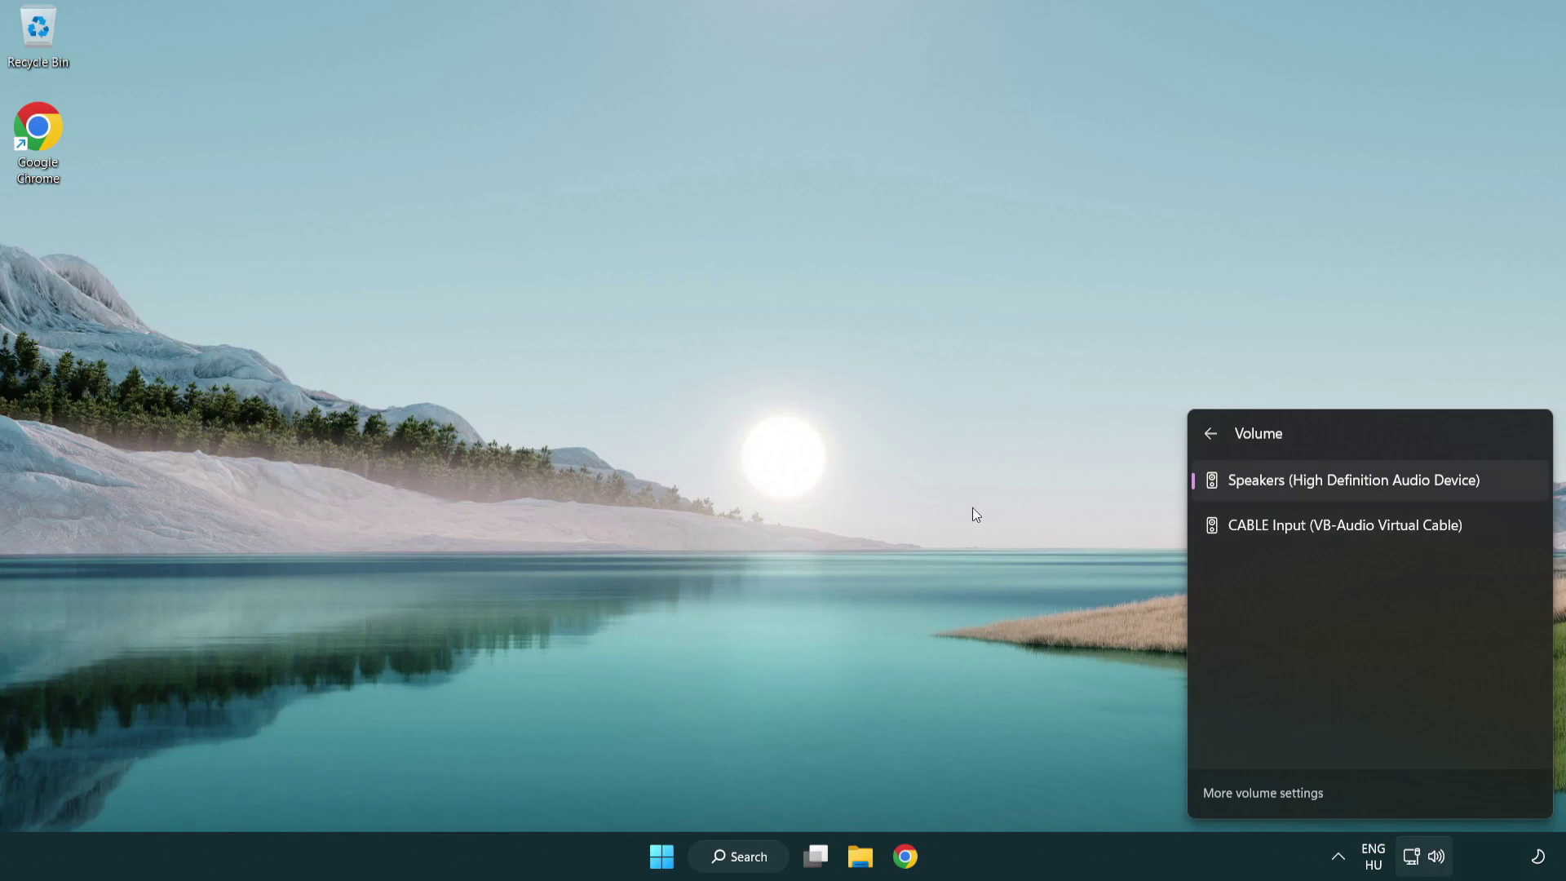
click(822, 470)
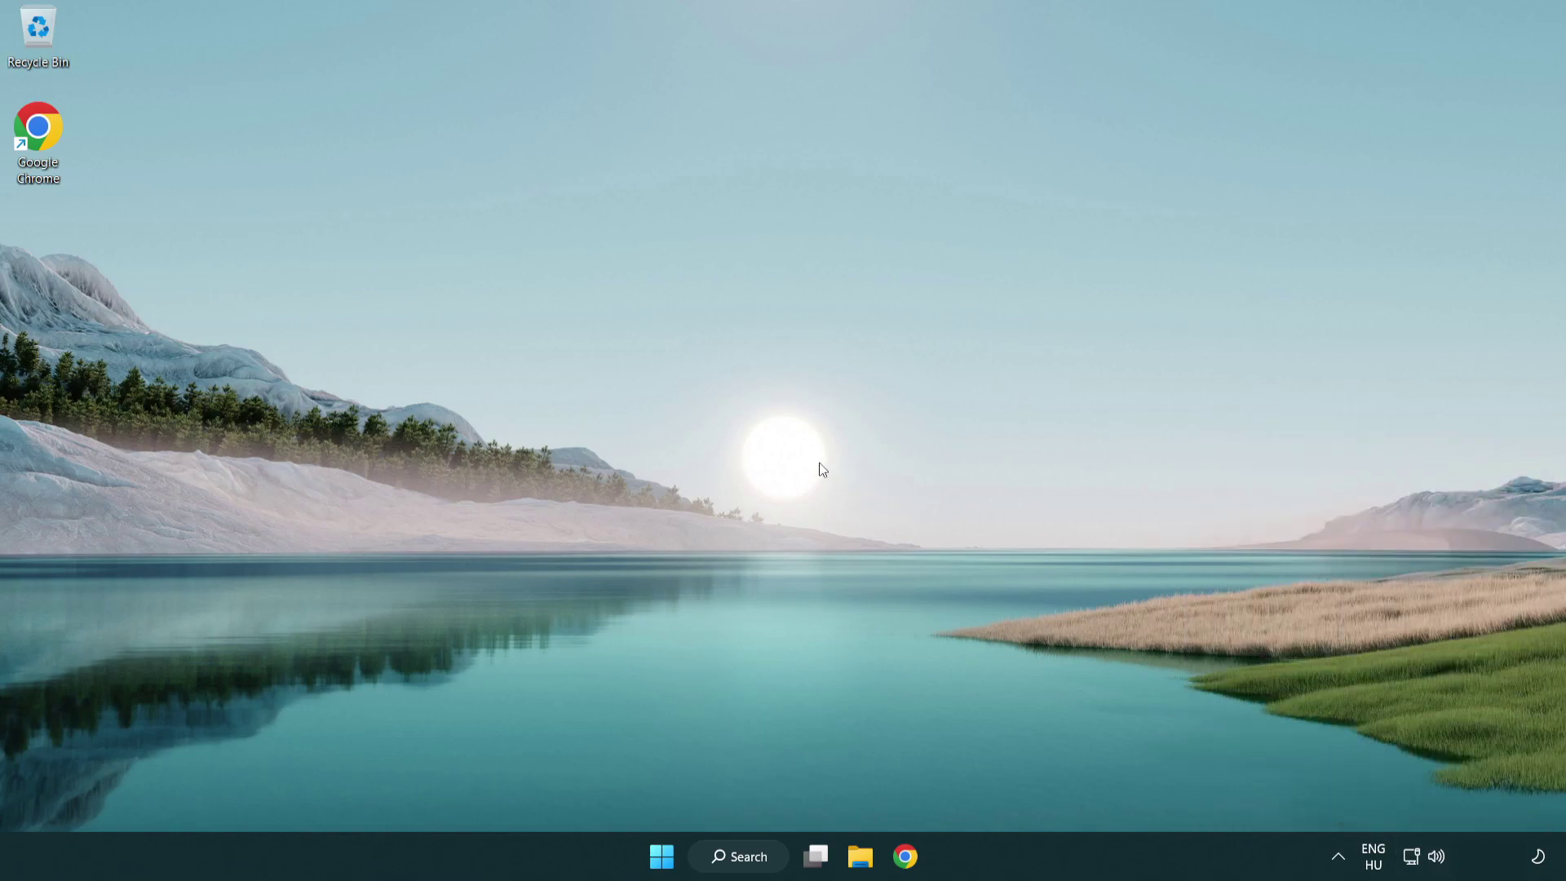
Reset sound devices and app volumes to recommended defaults in the Volume mixer, then close Settings.
right_click(1438, 859)
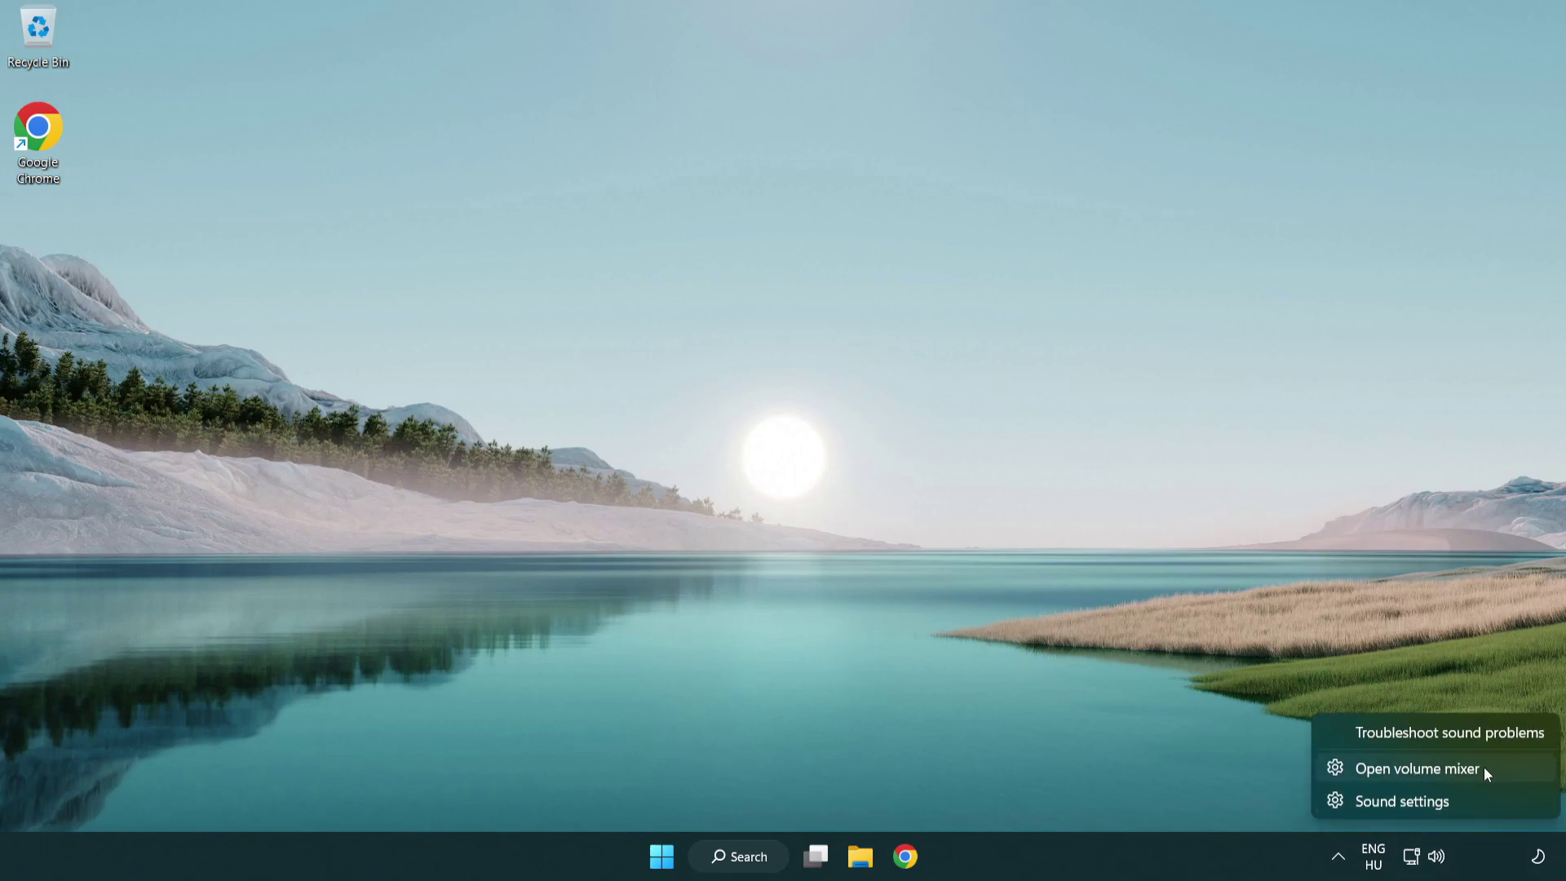
click(1511, 770)
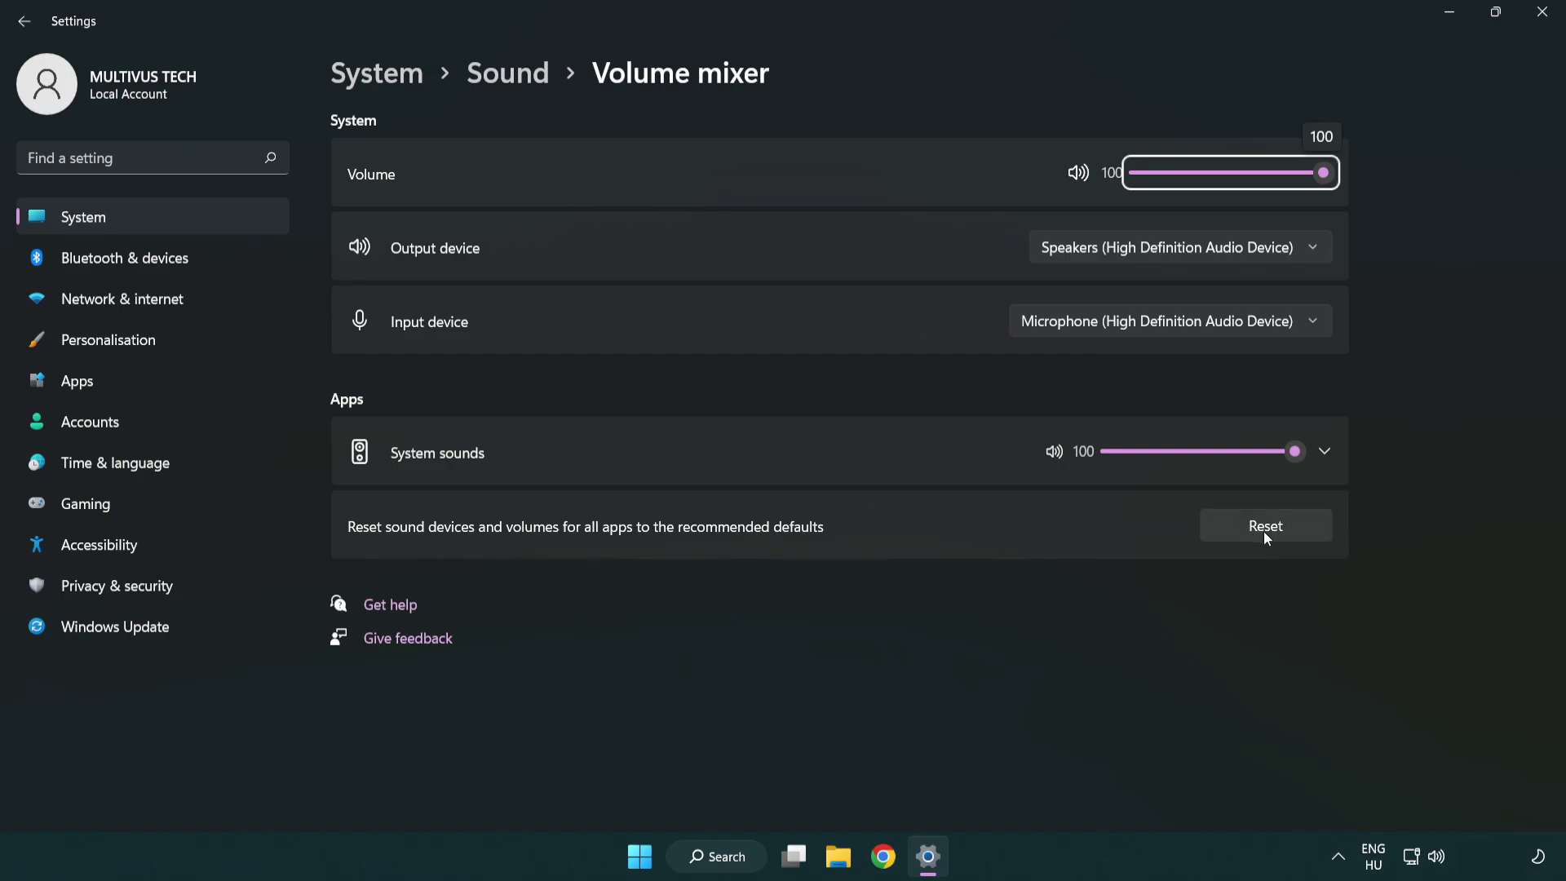
click(1308, 531)
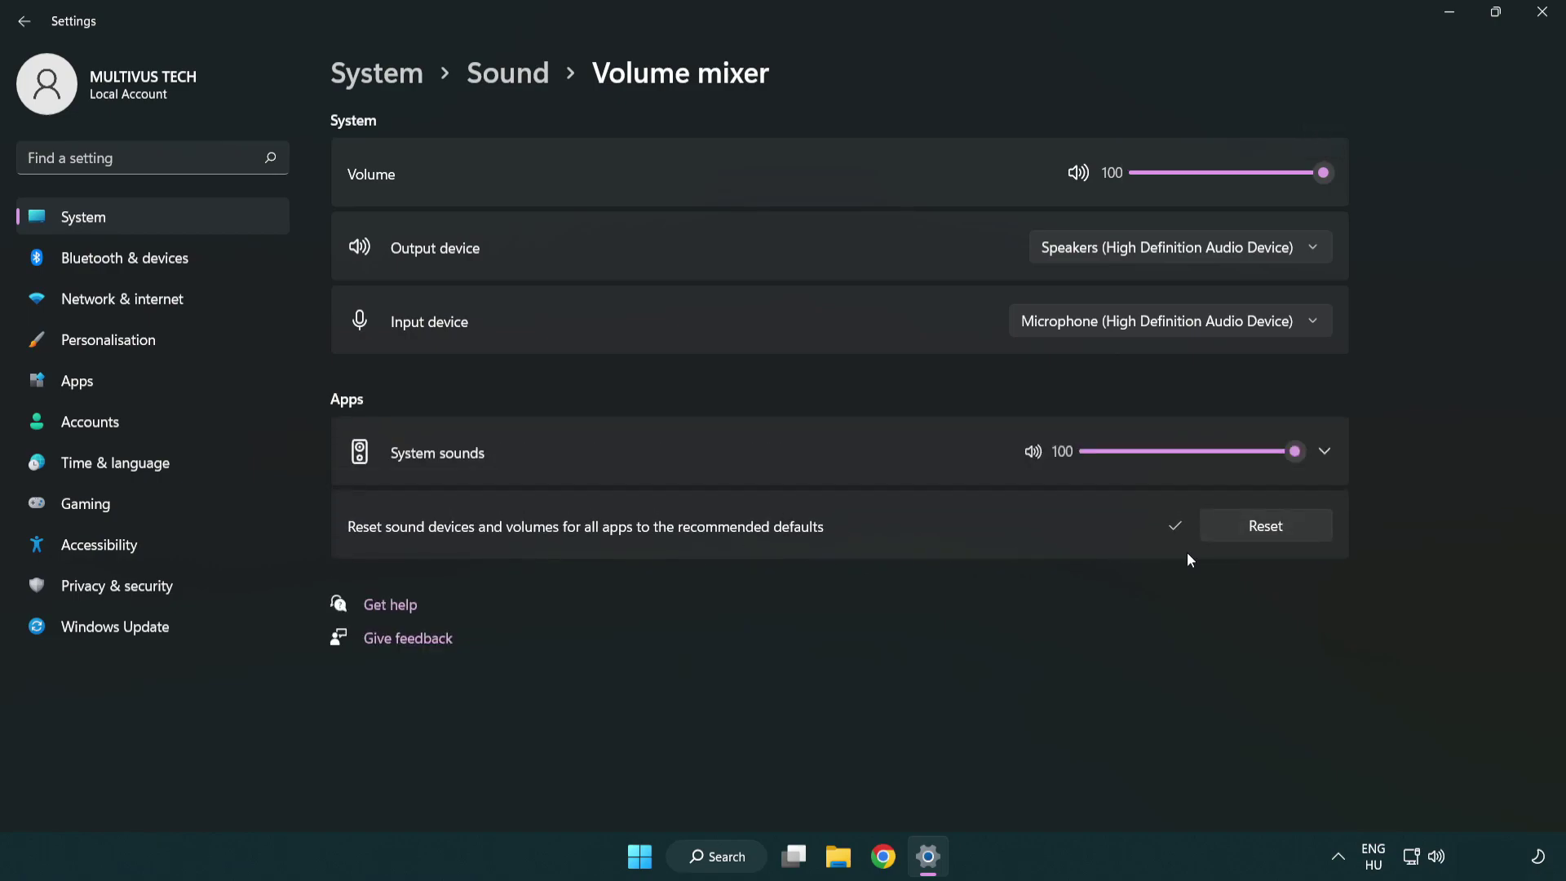
click(1547, 13)
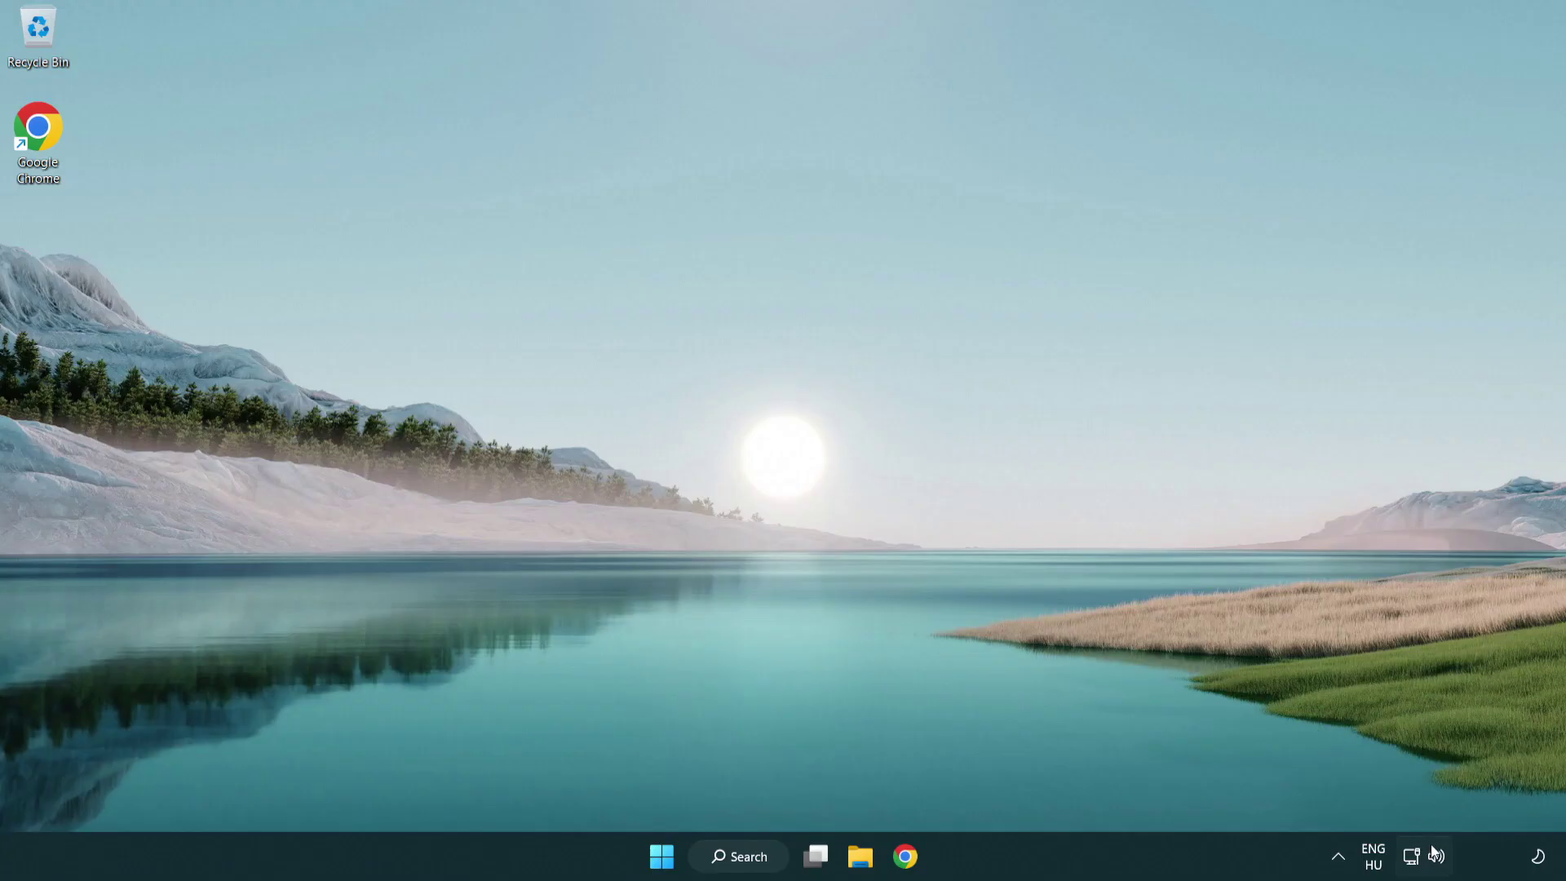
Open Sound settings from the tray, drag output volume to 100, and scroll down to Advanced.
right_click(1436, 858)
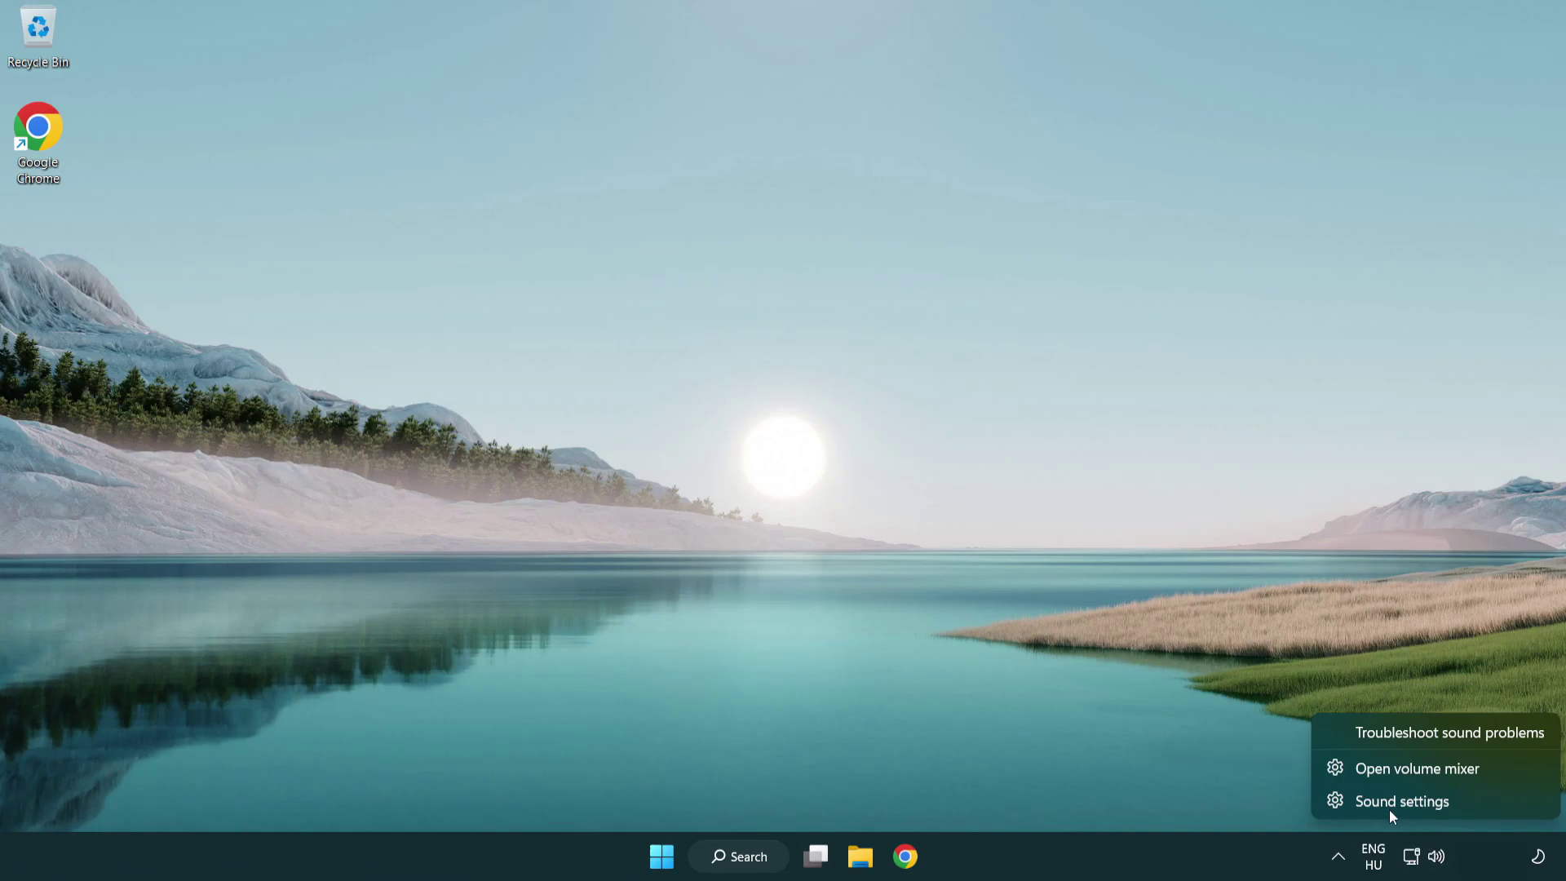
click(1500, 807)
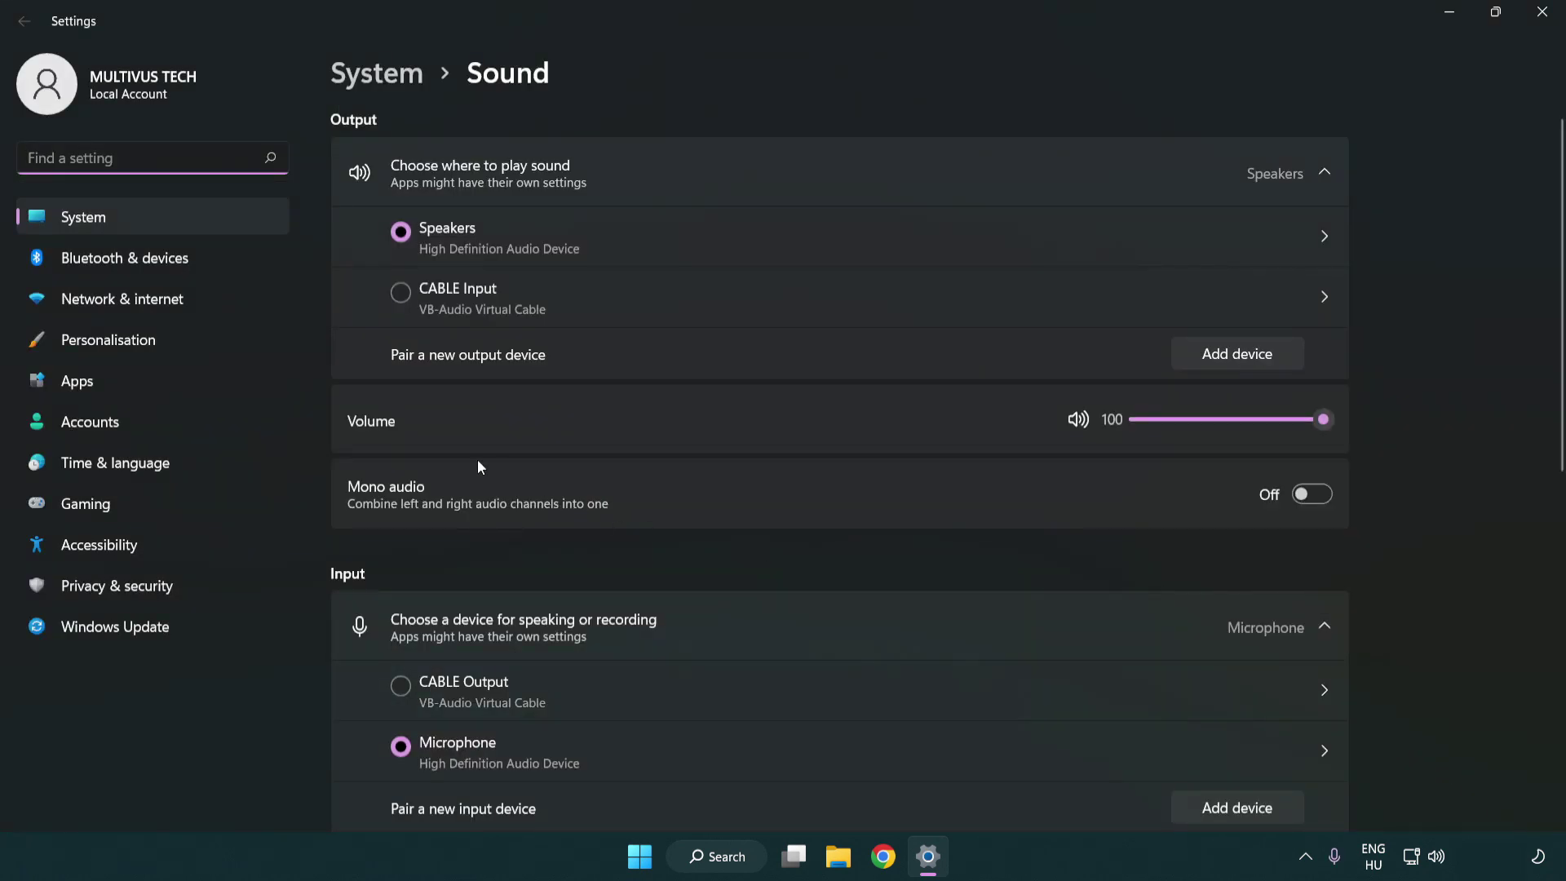
drag(1262, 426, 1399, 418)
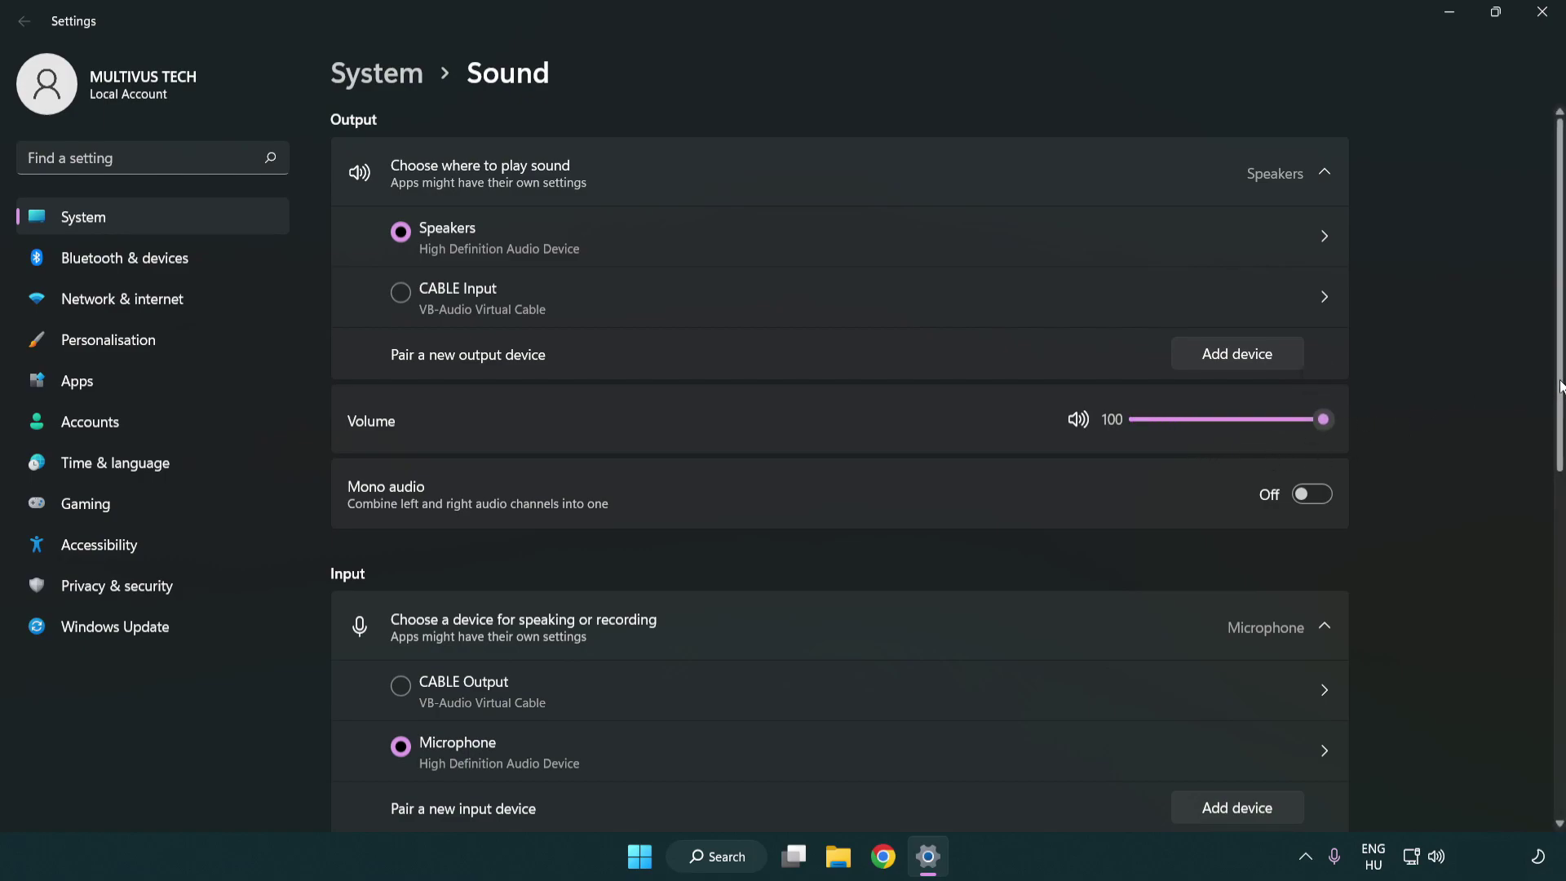
scroll(1561, 386, down, 6)
scroll(947, 467, down, 2)
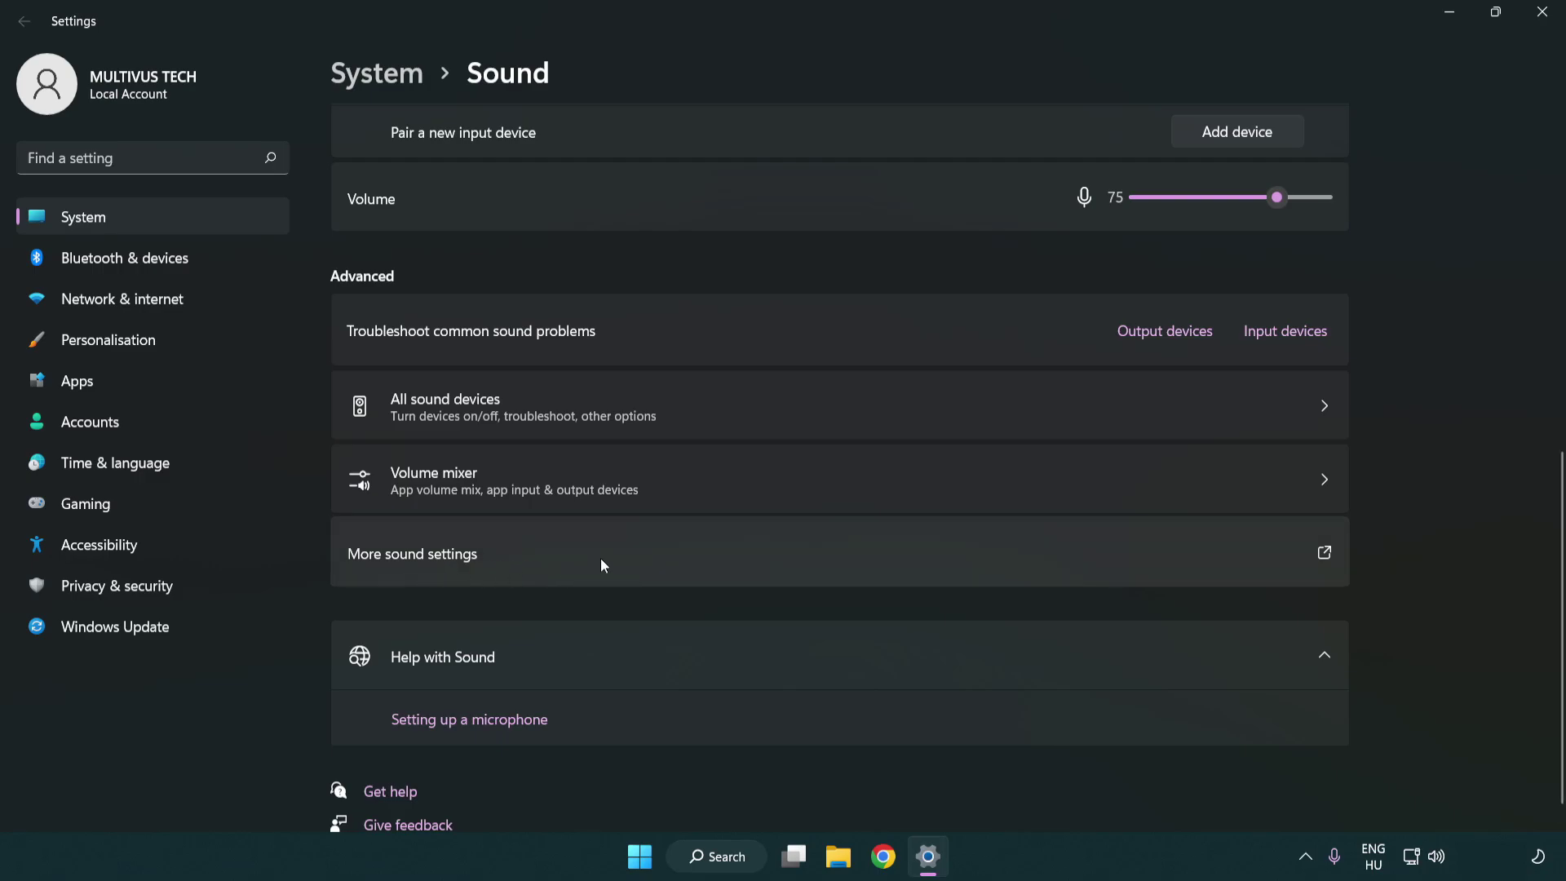
Disable the CABLE Input playback device in the classic Sound control panel.
click(604, 565)
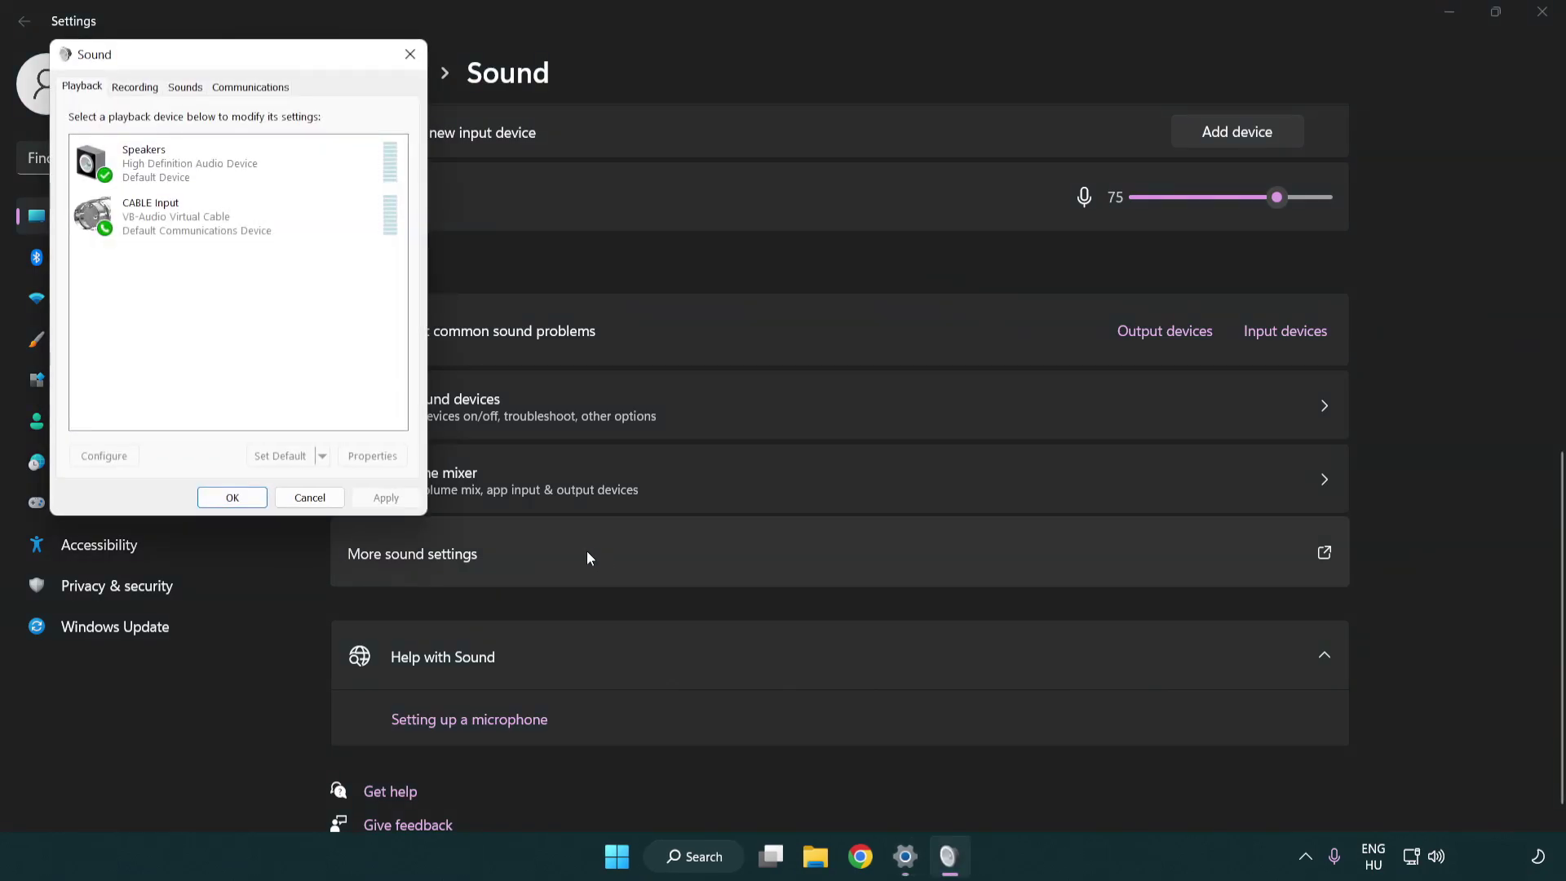
drag(278, 57, 804, 204)
click(752, 376)
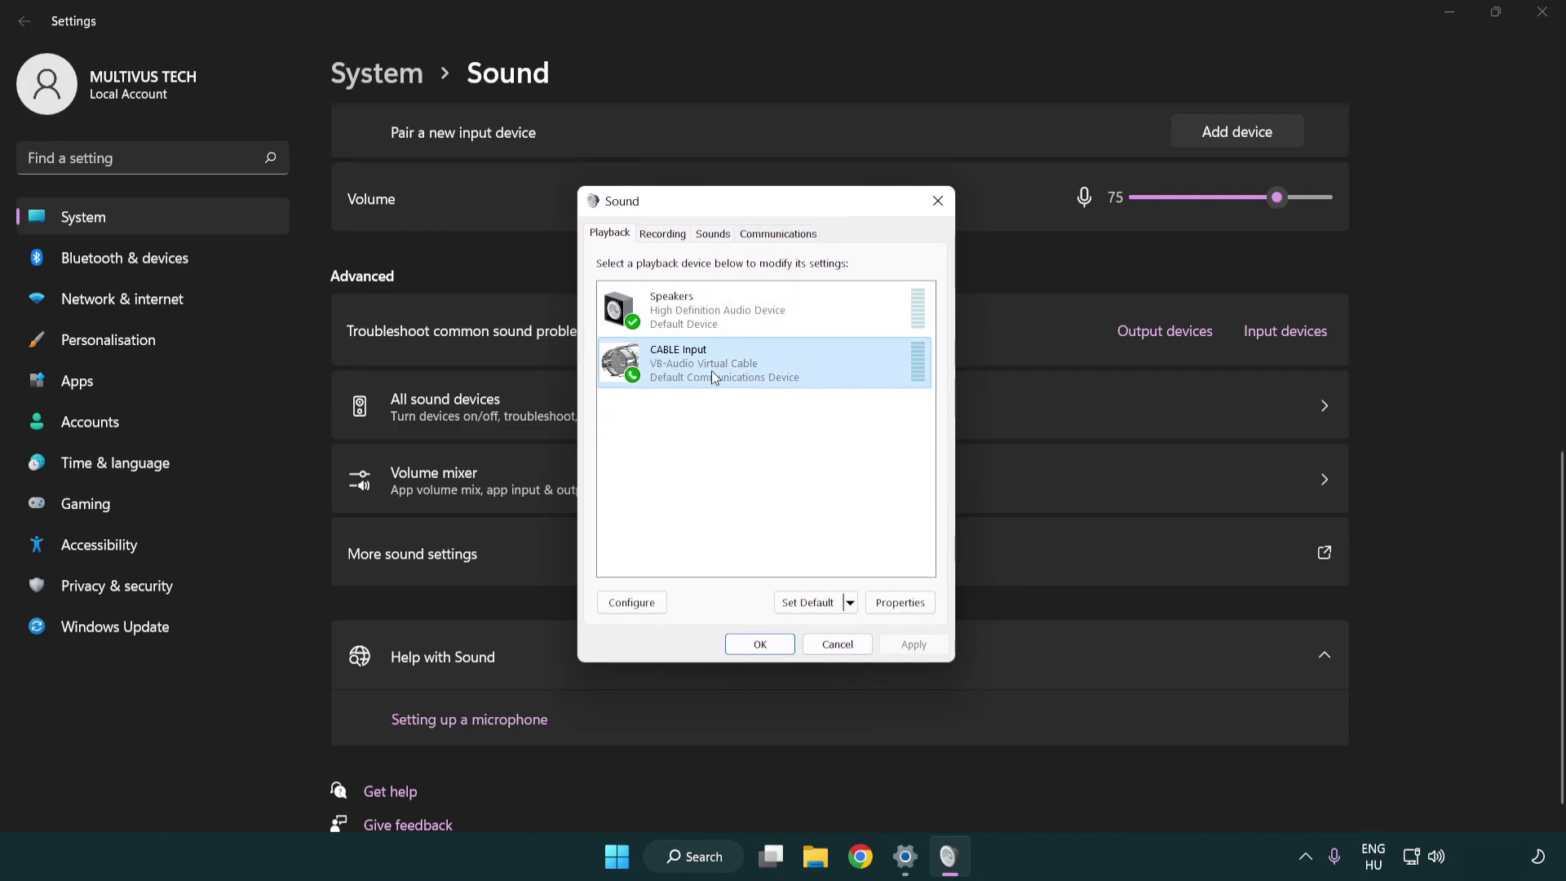
right_click(711, 377)
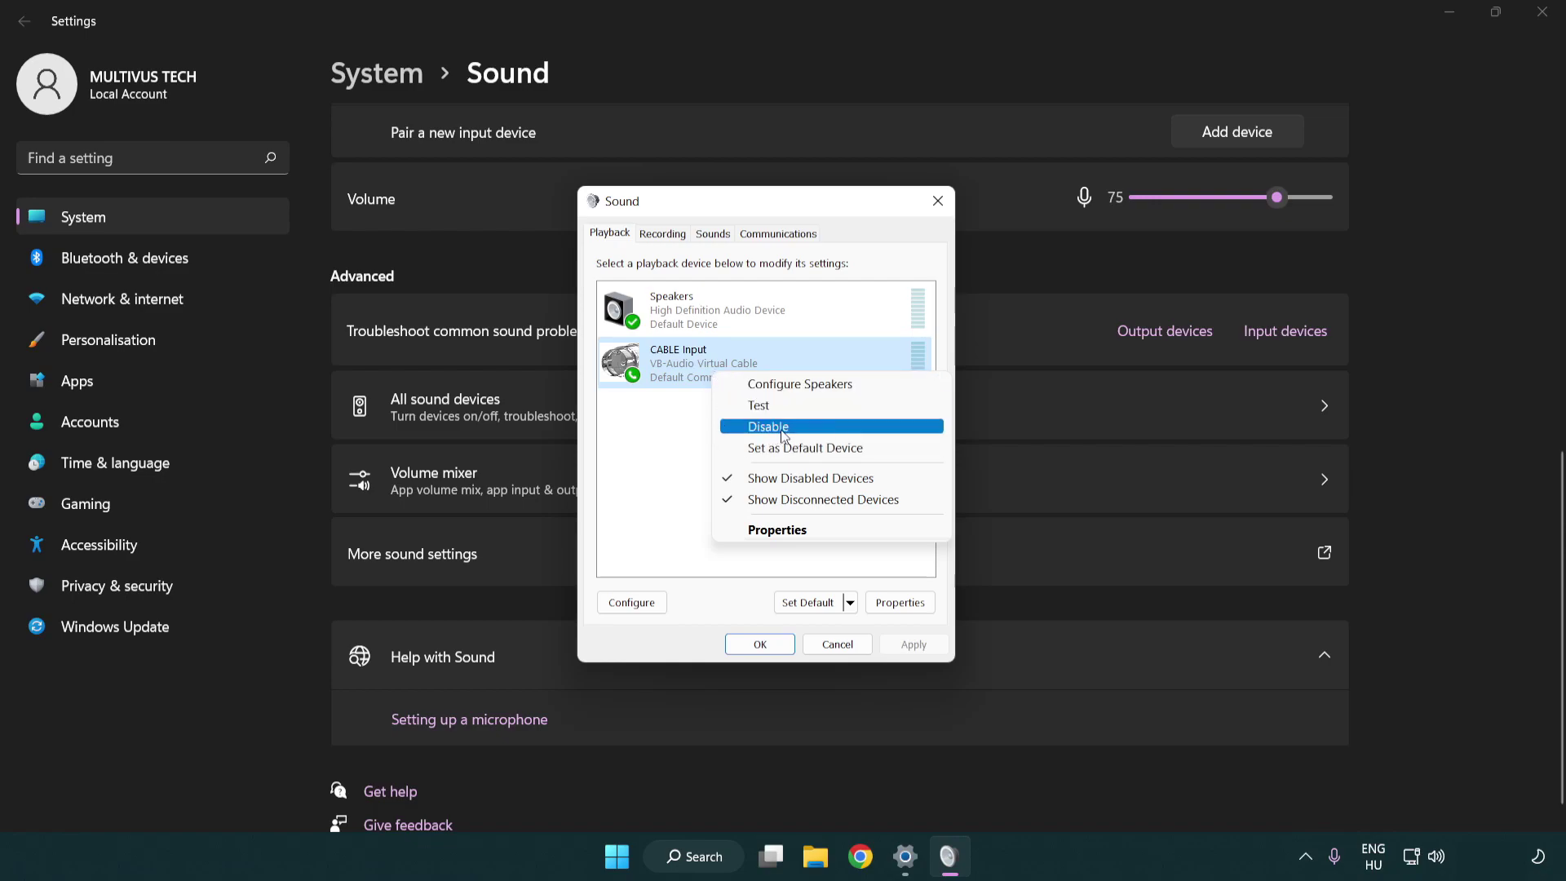
click(811, 427)
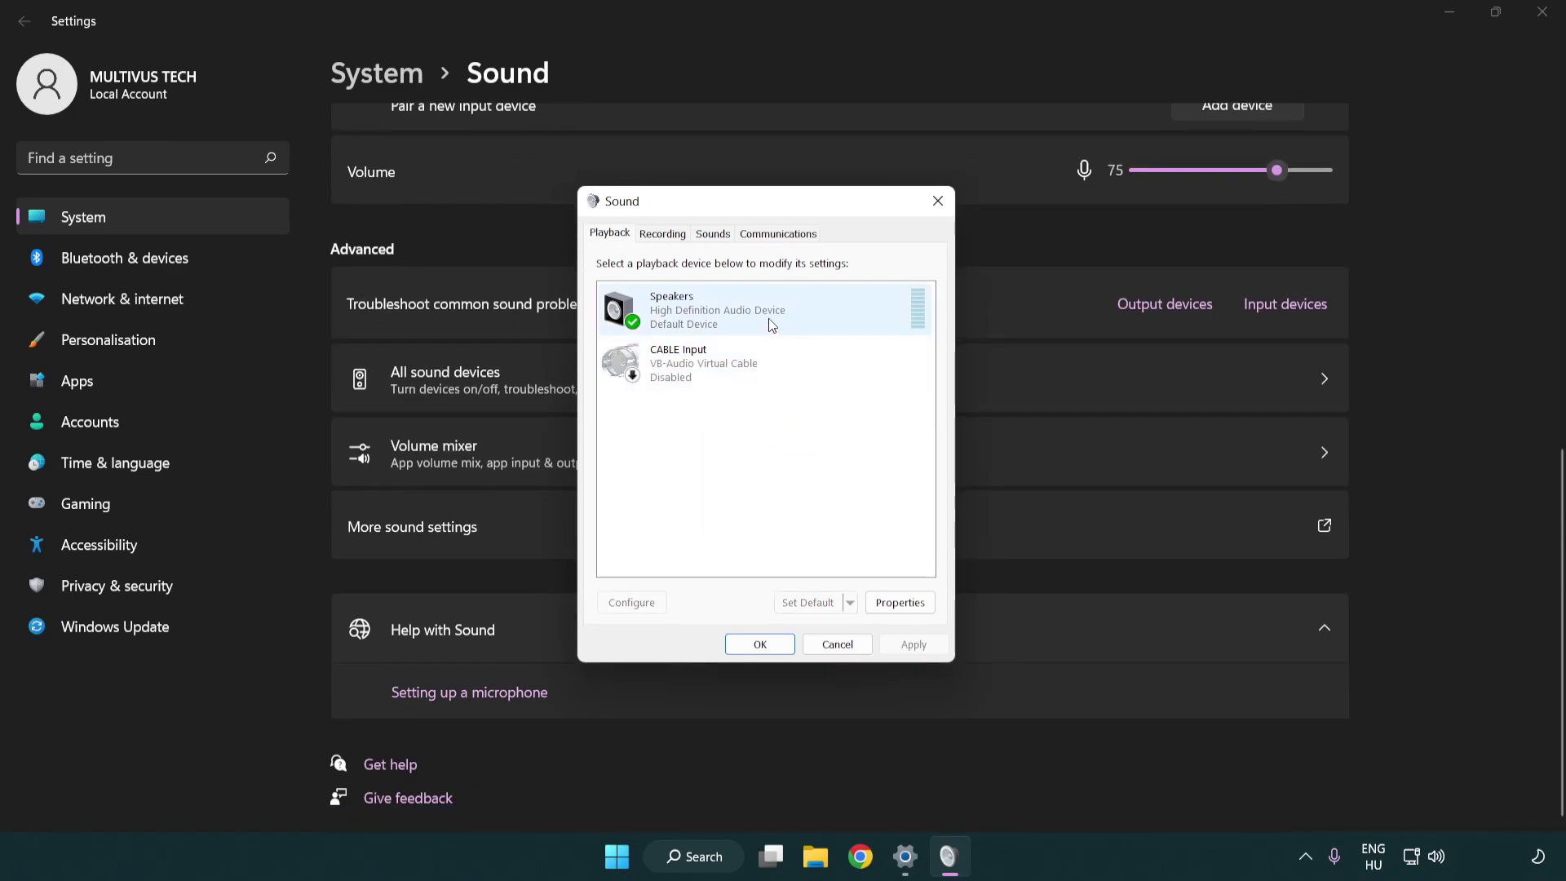
Configure Speakers as 7.1 Surround, keeping all optional speakers and full-range front and surround speakers.
right_click(798, 315)
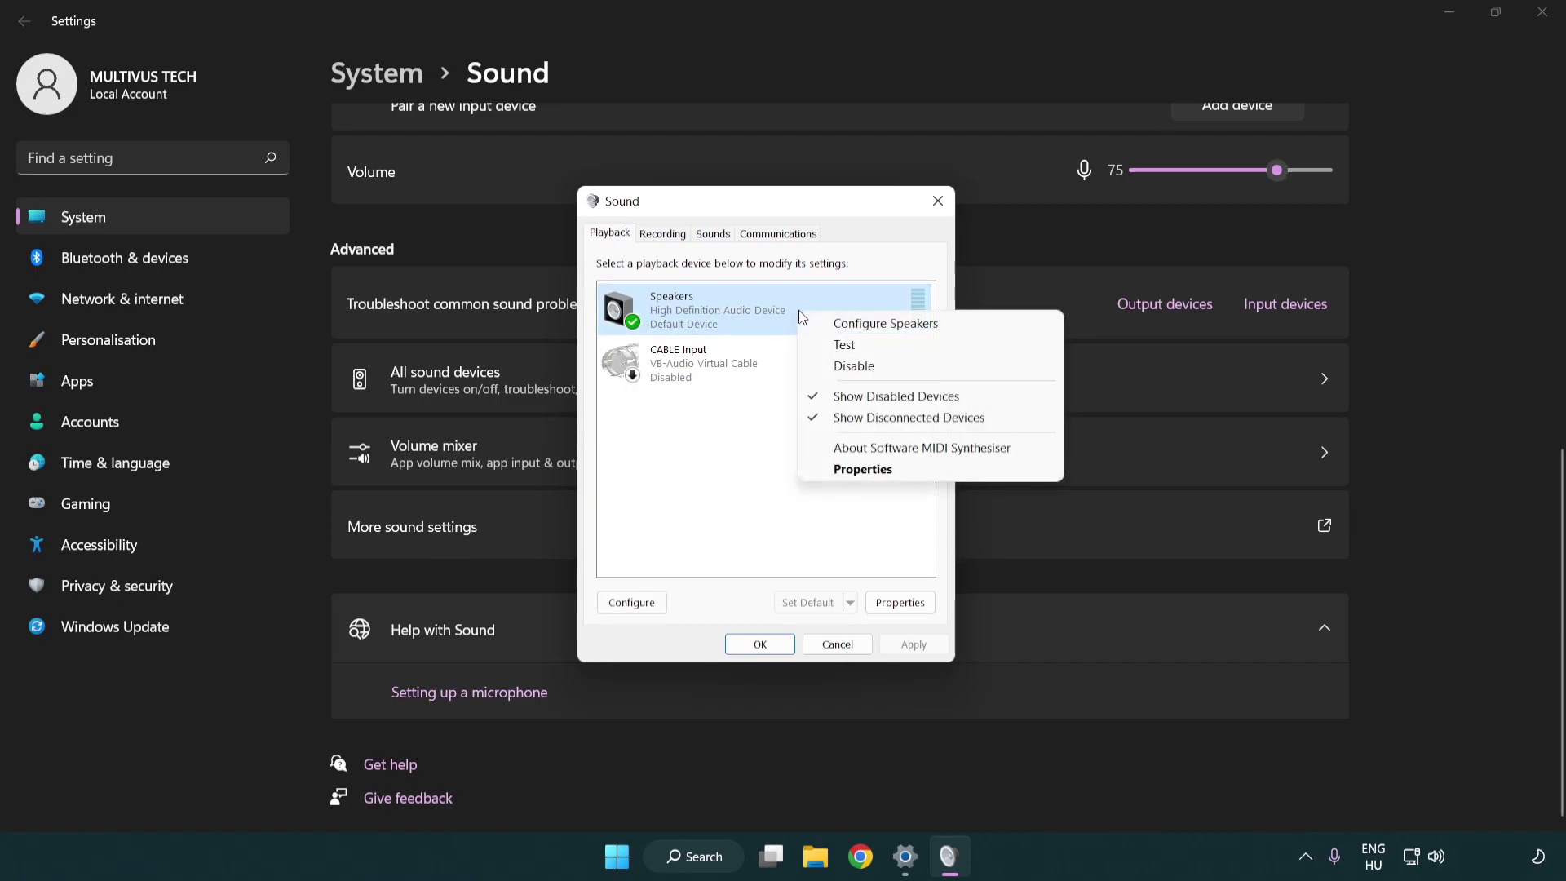
click(862, 327)
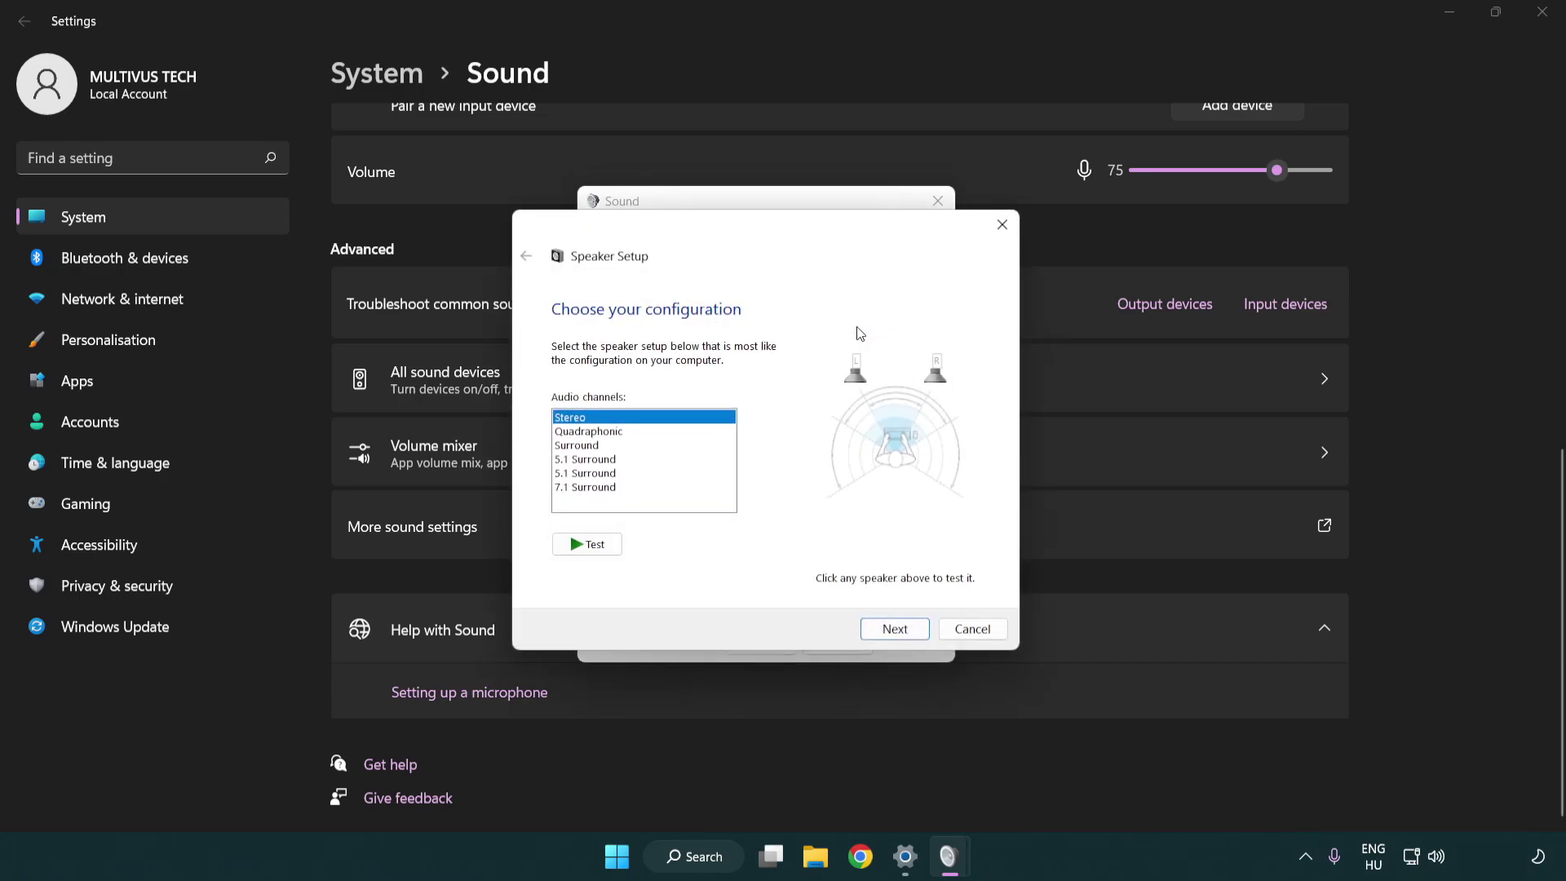
click(624, 459)
click(623, 487)
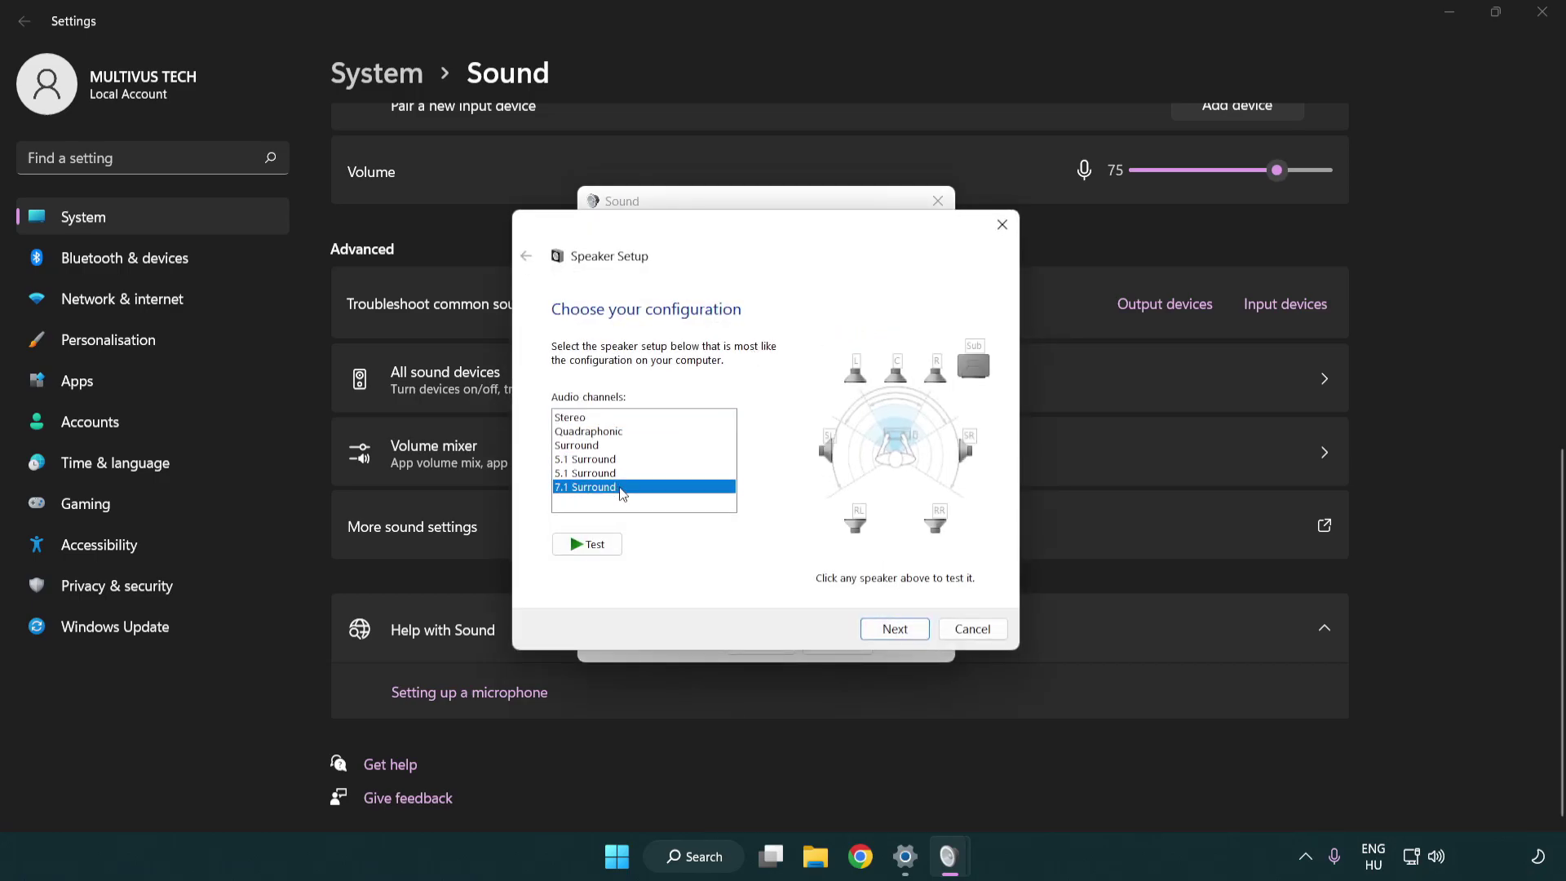
click(895, 629)
click(888, 629)
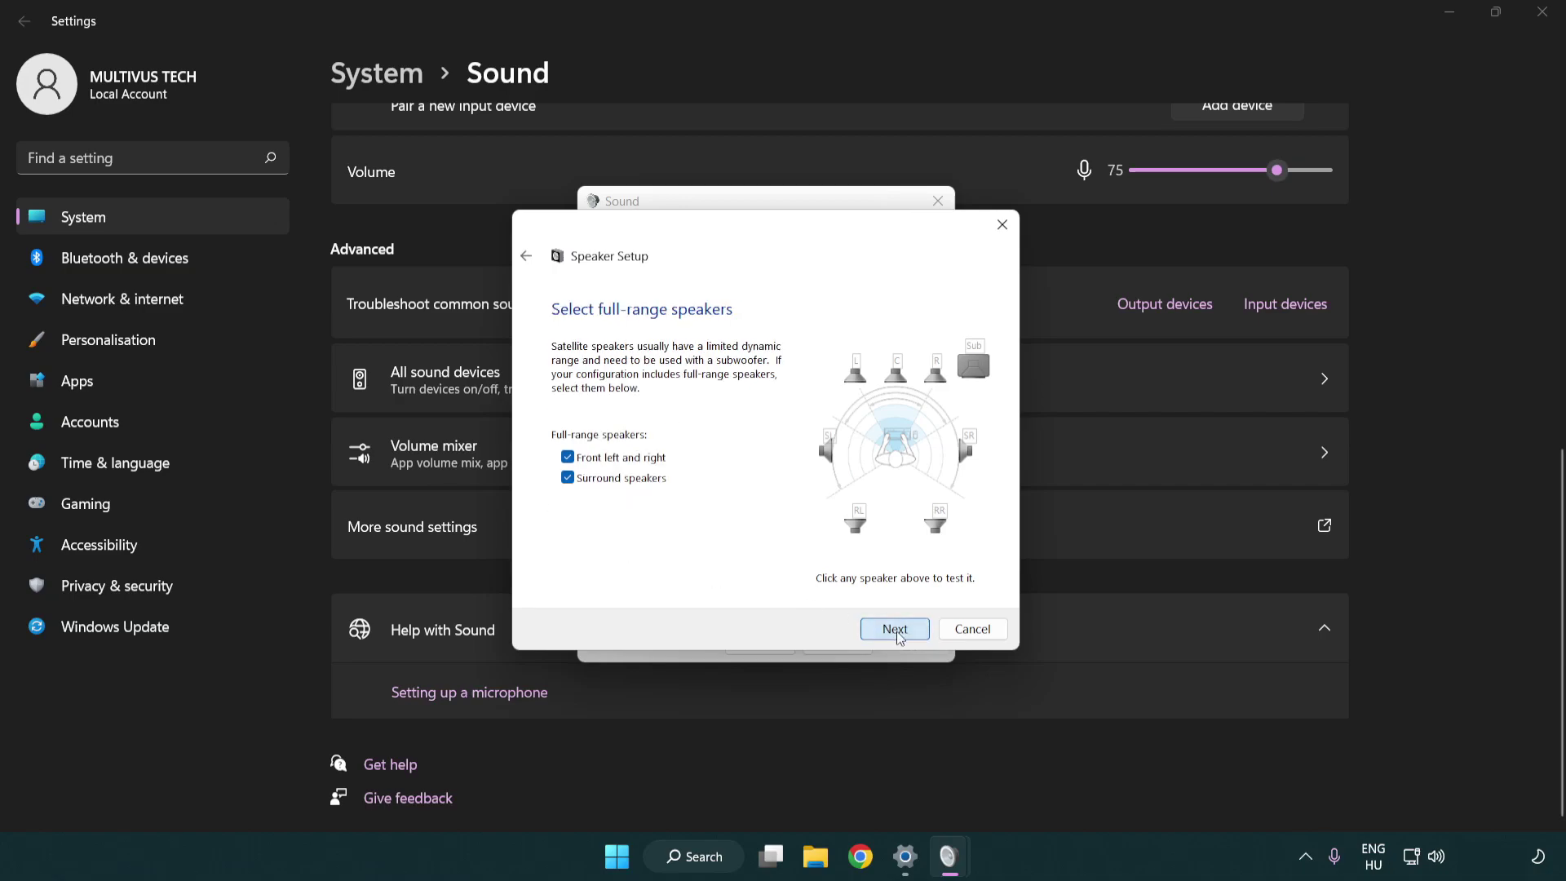
click(875, 627)
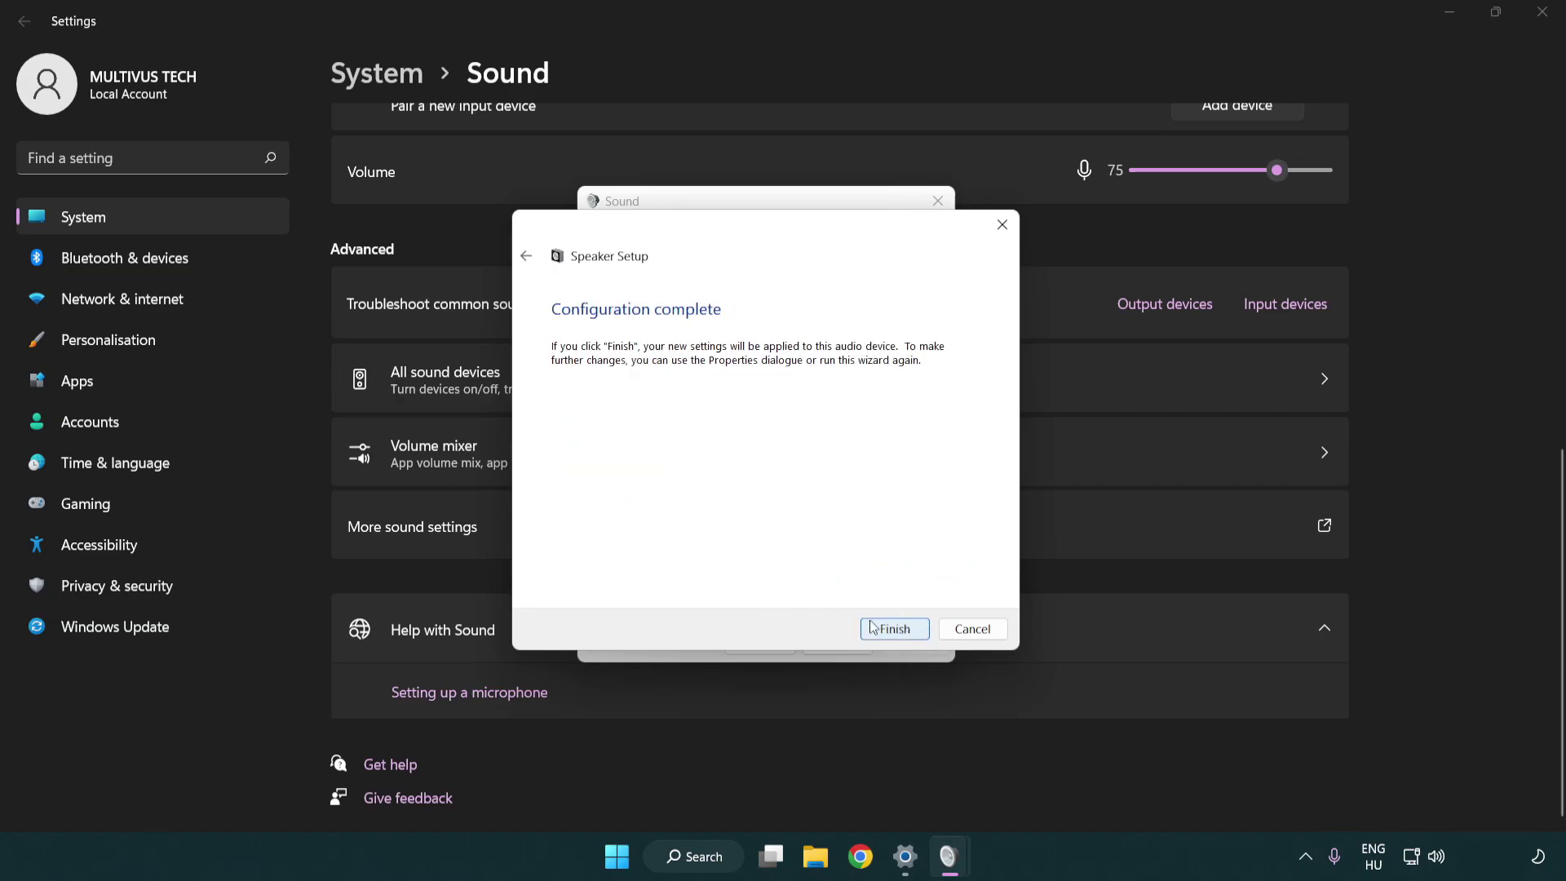
click(871, 629)
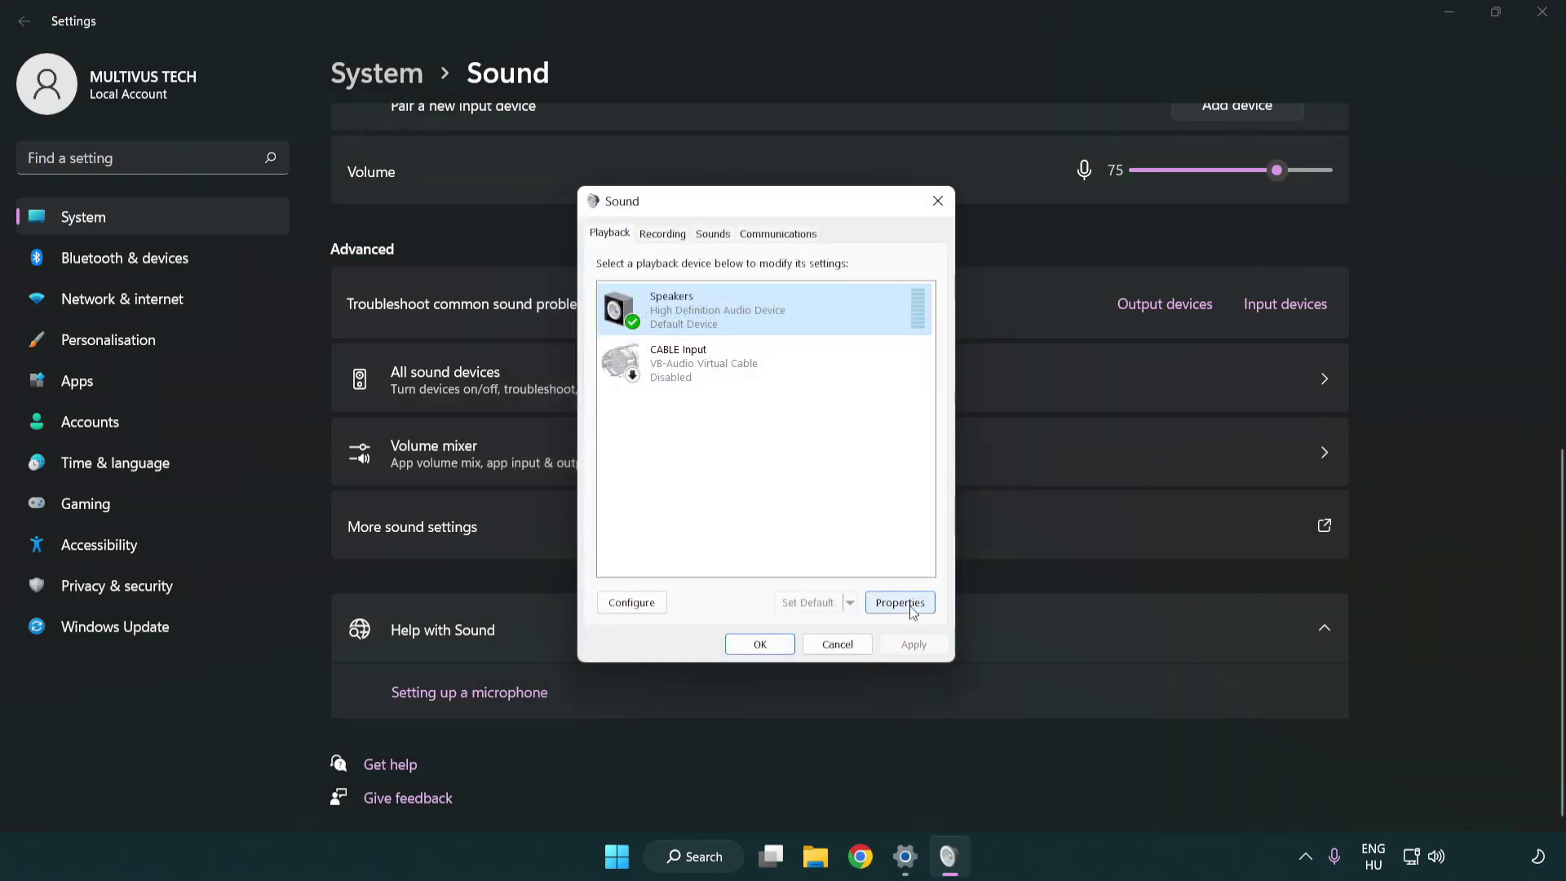
Open Speakers Properties and turn off all sound enhancements.
click(900, 603)
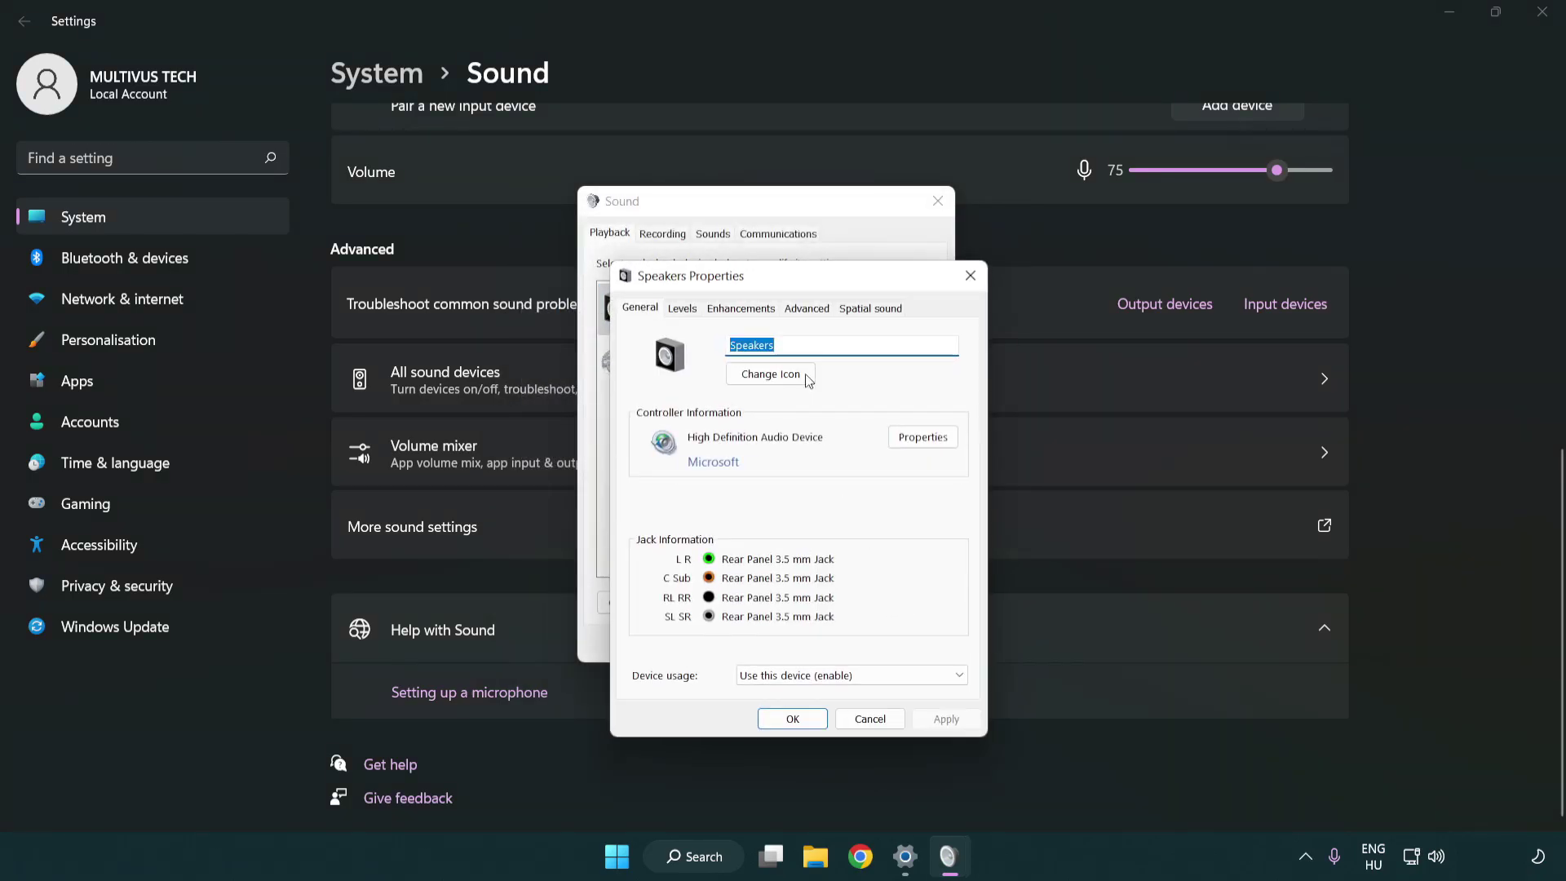
drag(790, 281, 763, 214)
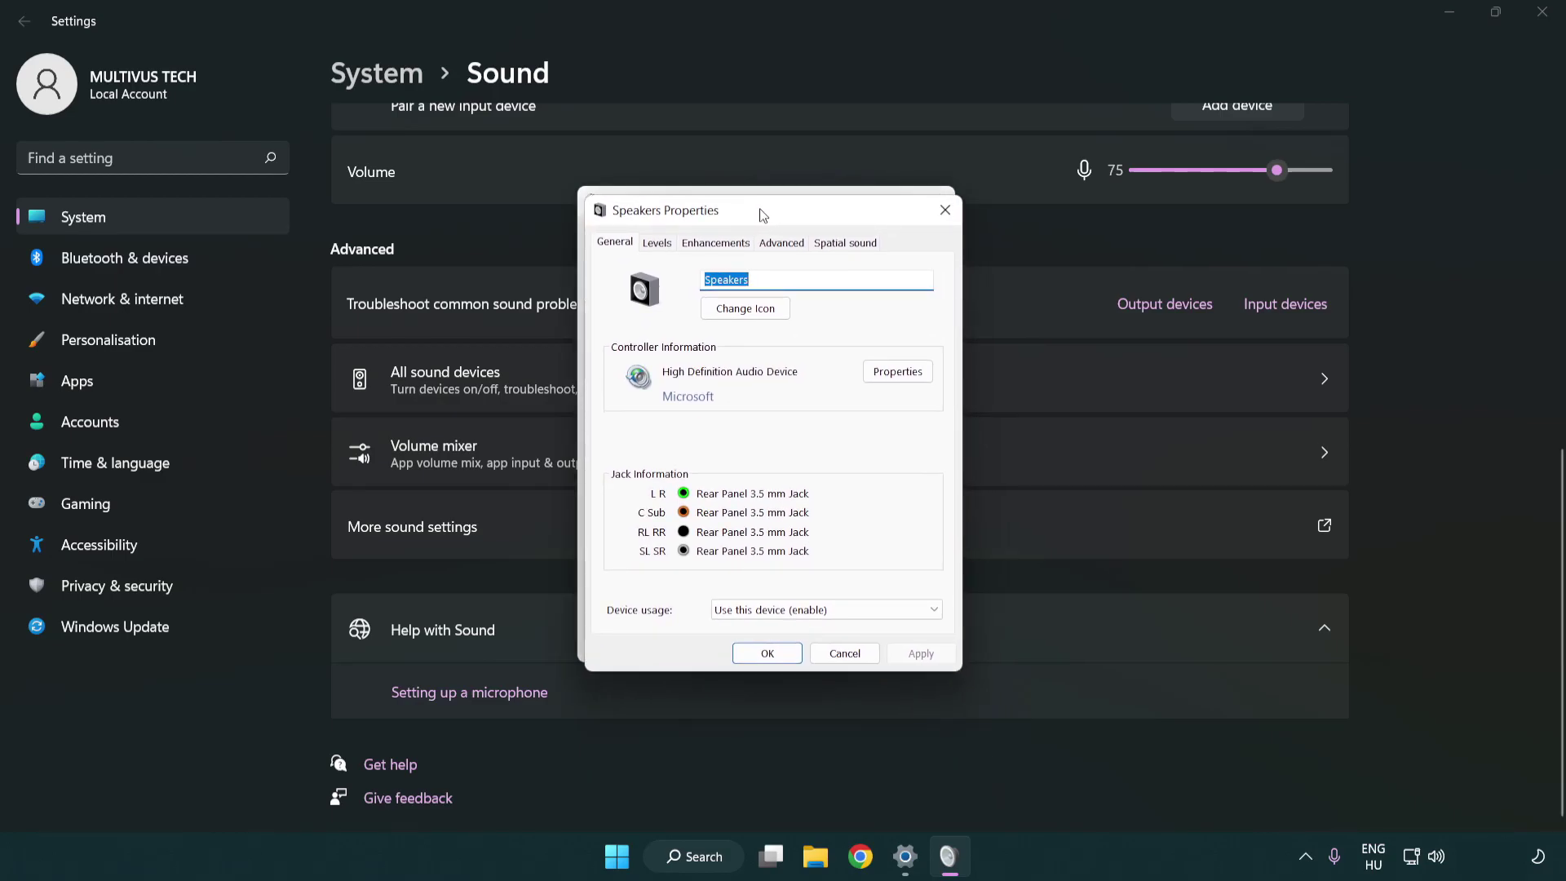
click(722, 242)
click(618, 326)
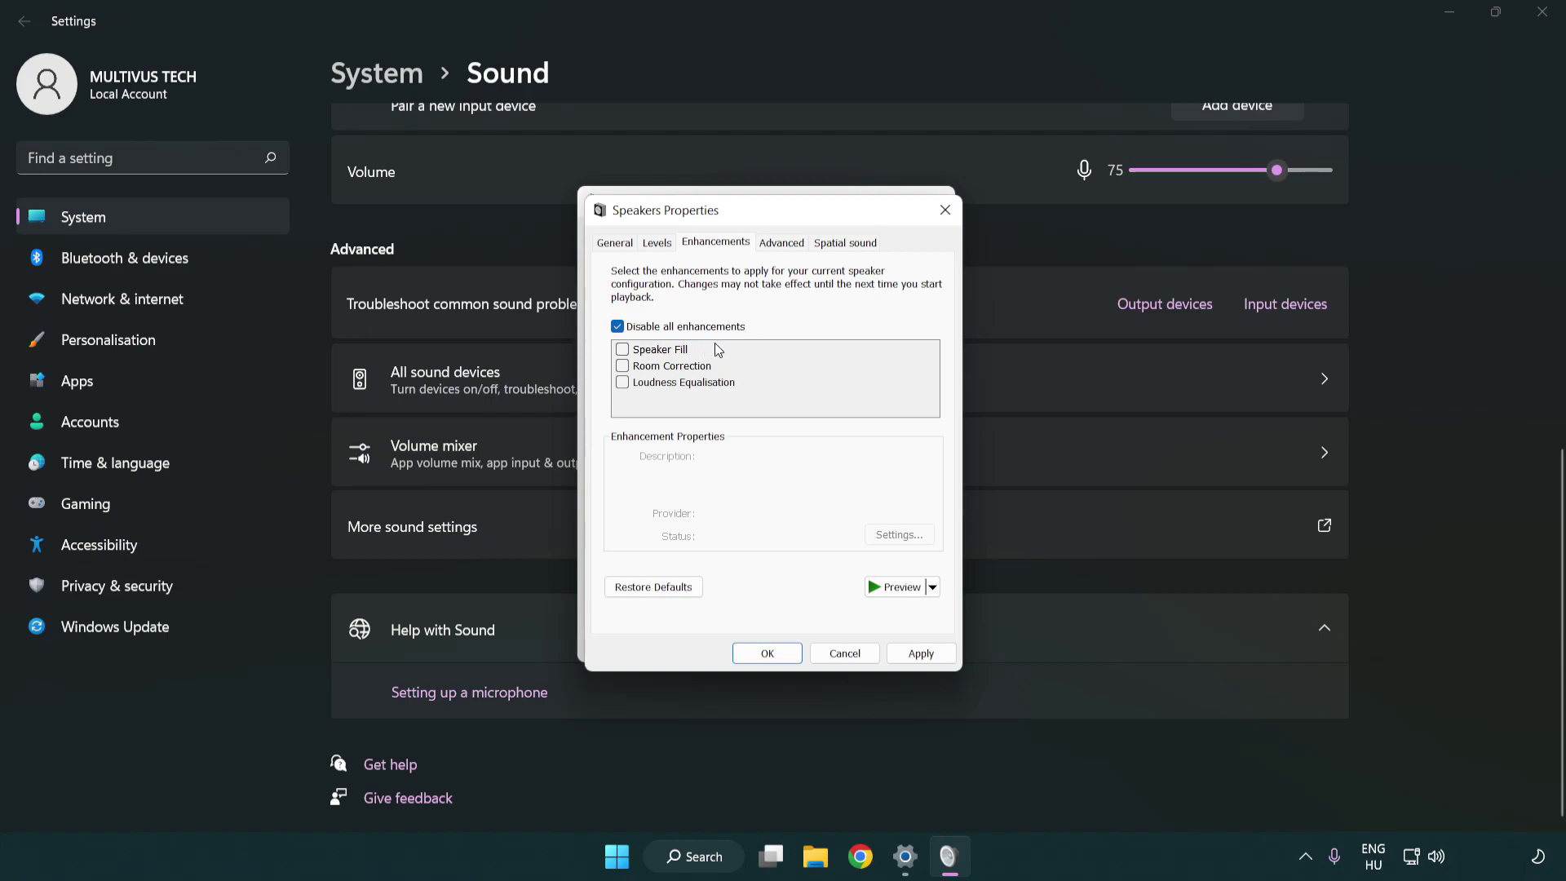
Set the default format to 16 bit, 48000 Hz (DVD Quality), apply, and close the Sound dialogs.
click(783, 243)
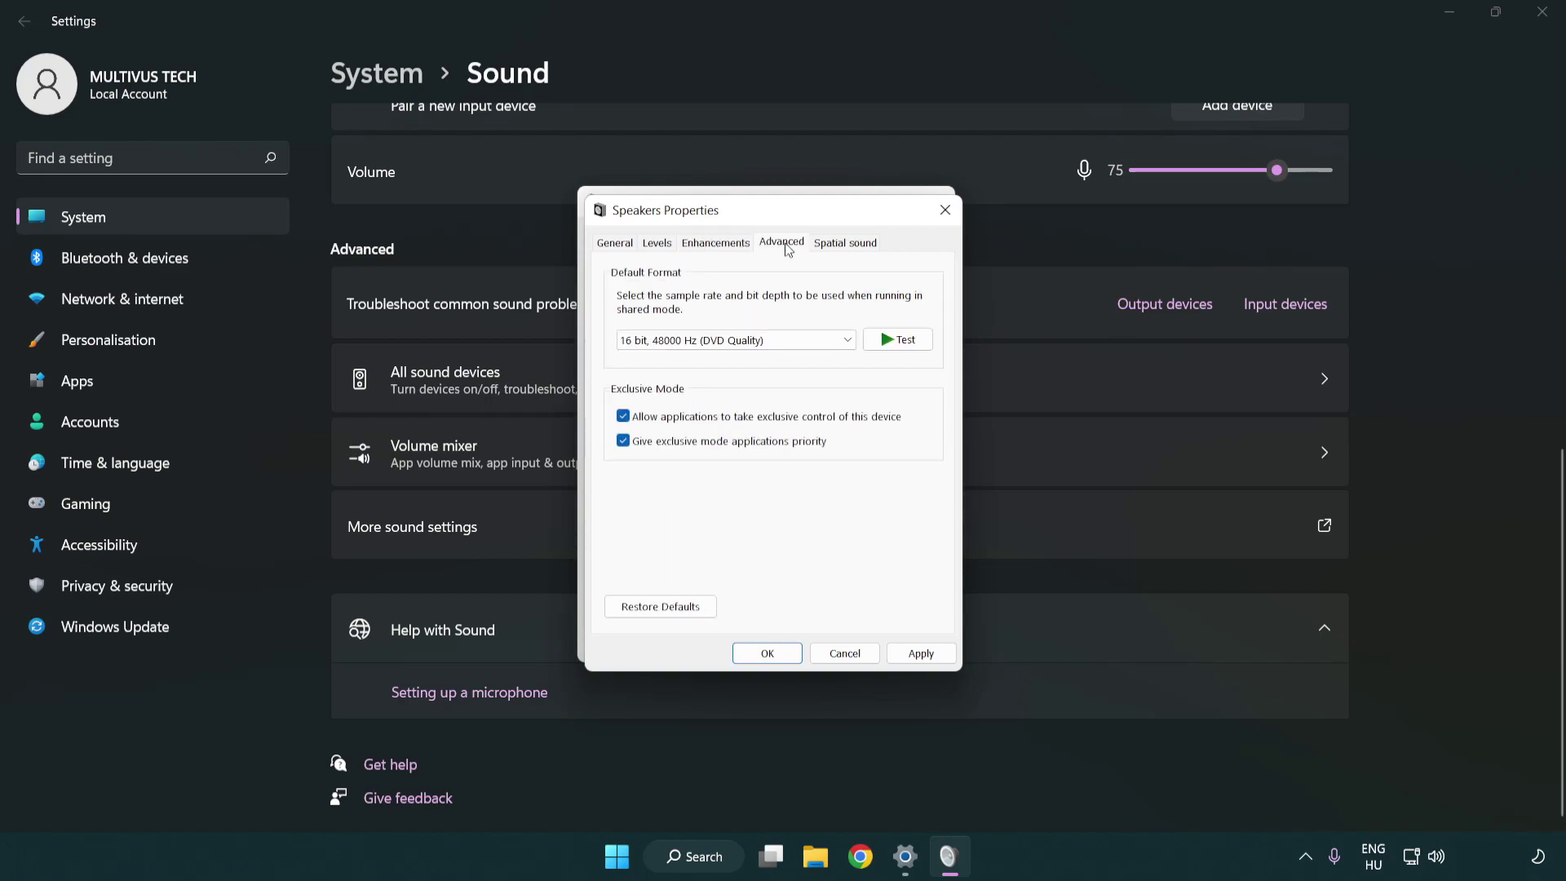
click(693, 340)
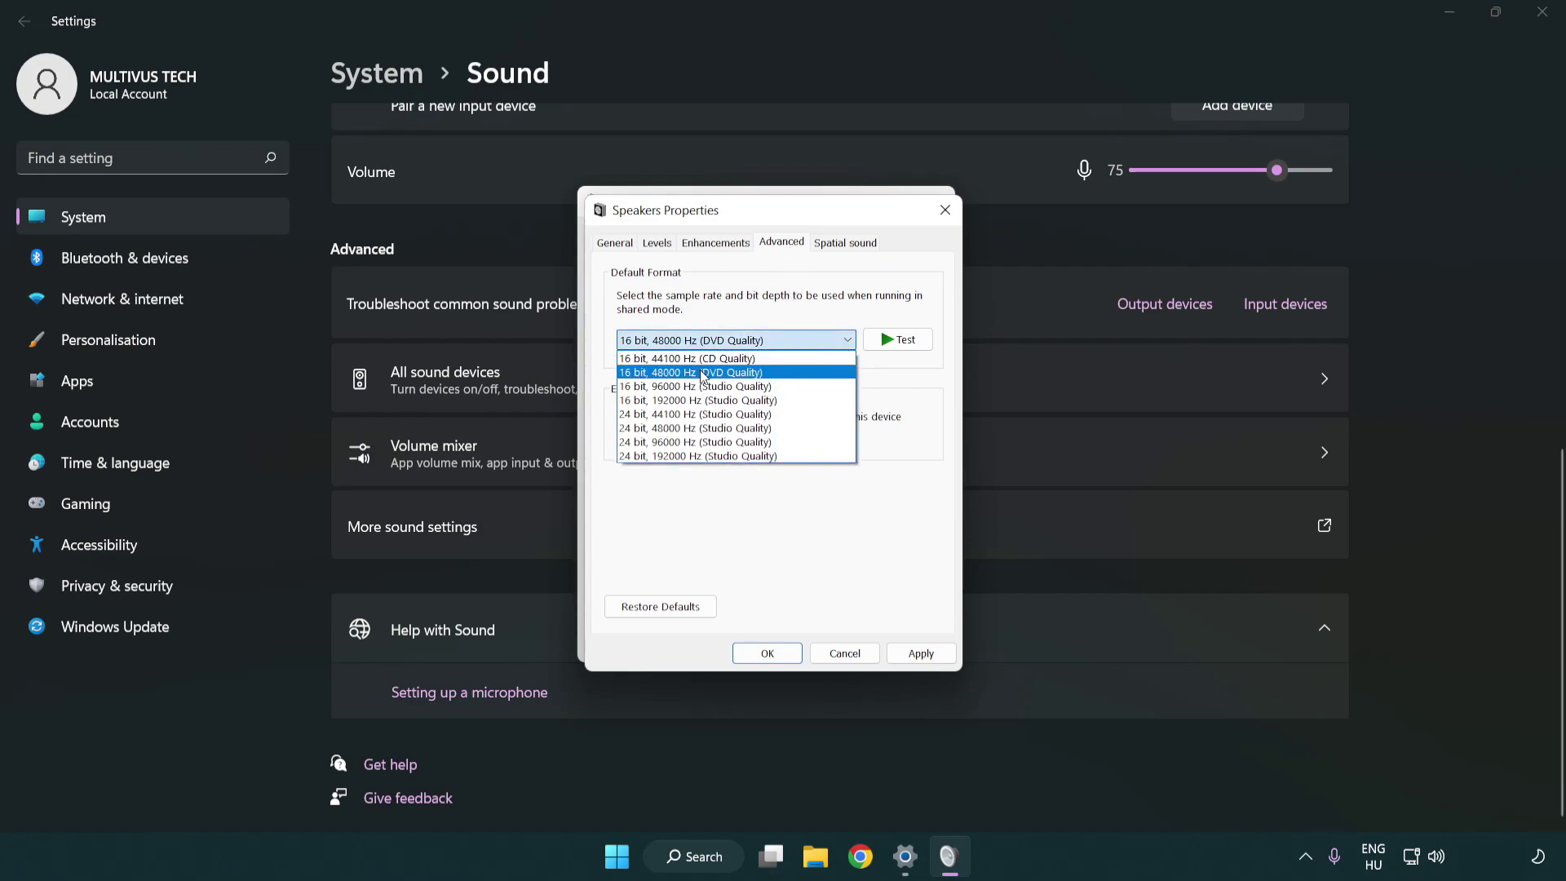
click(704, 373)
click(918, 655)
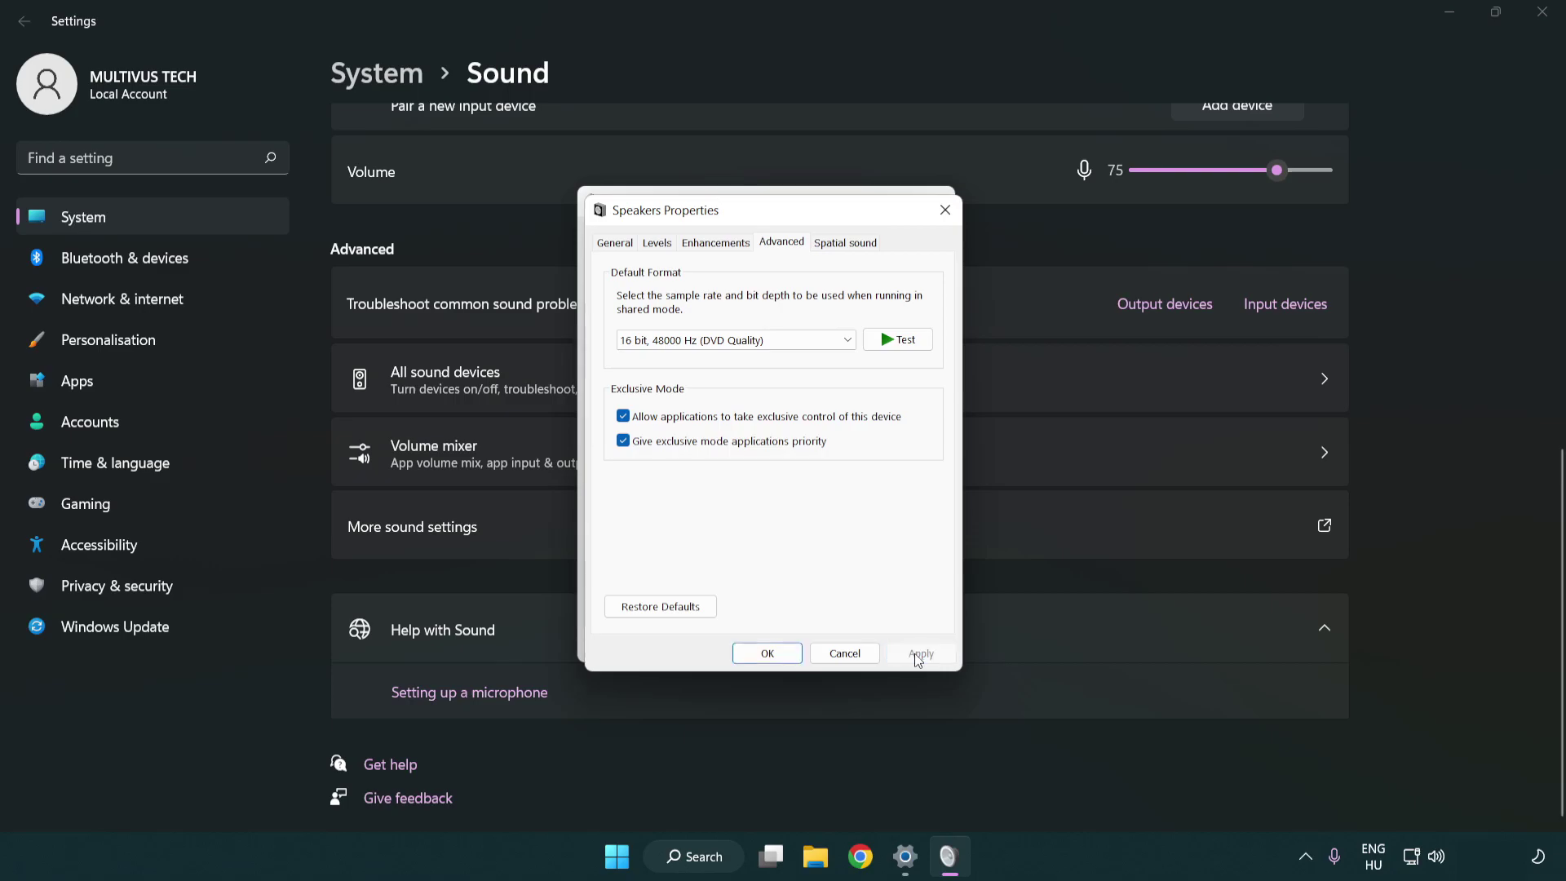
click(771, 655)
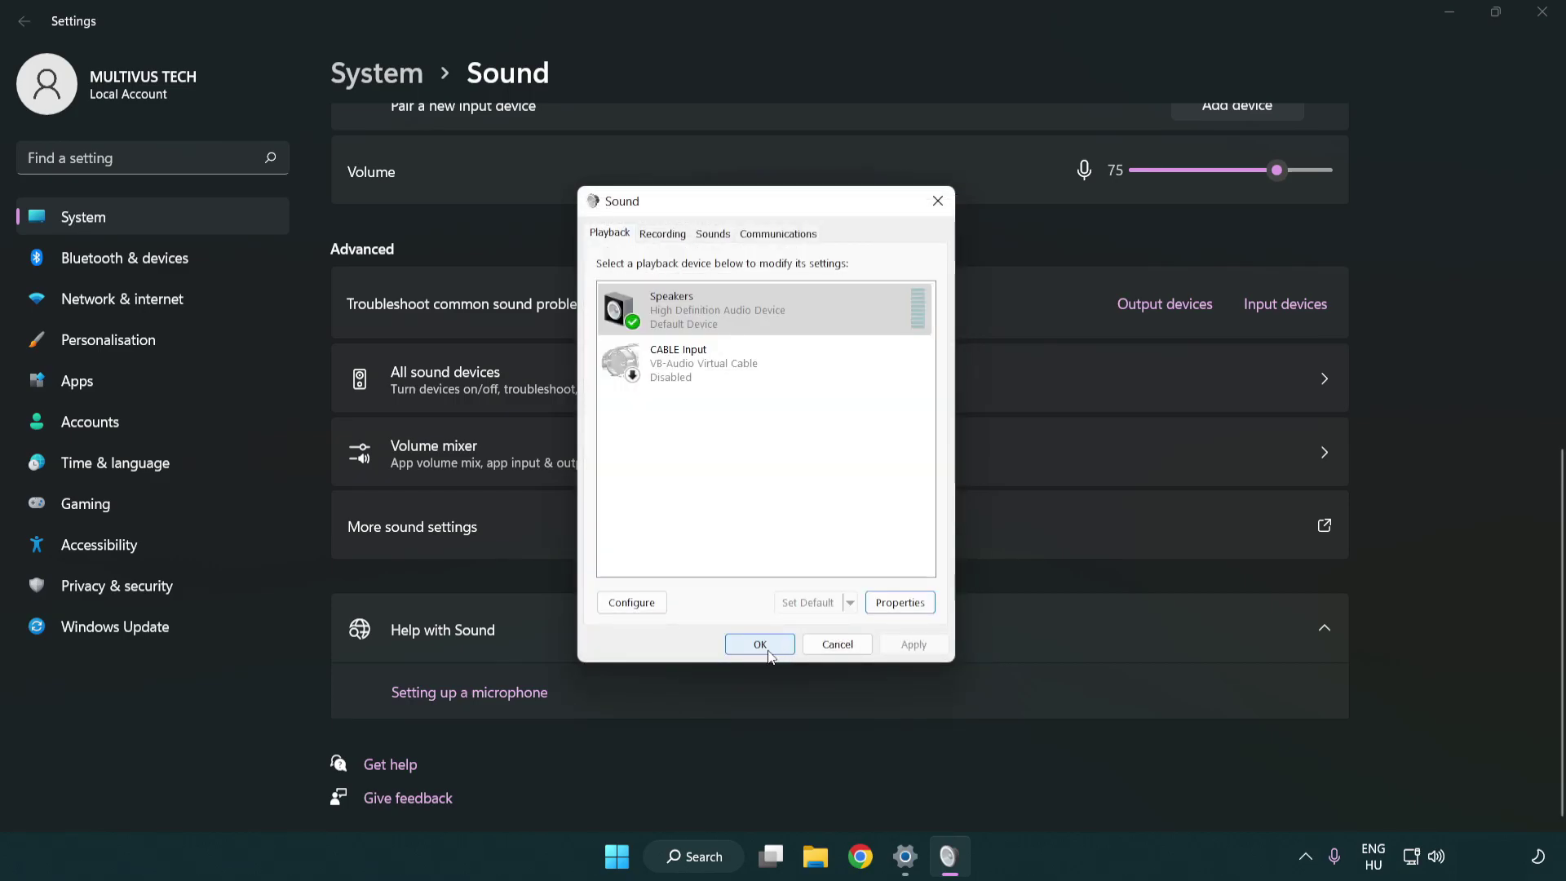
click(762, 651)
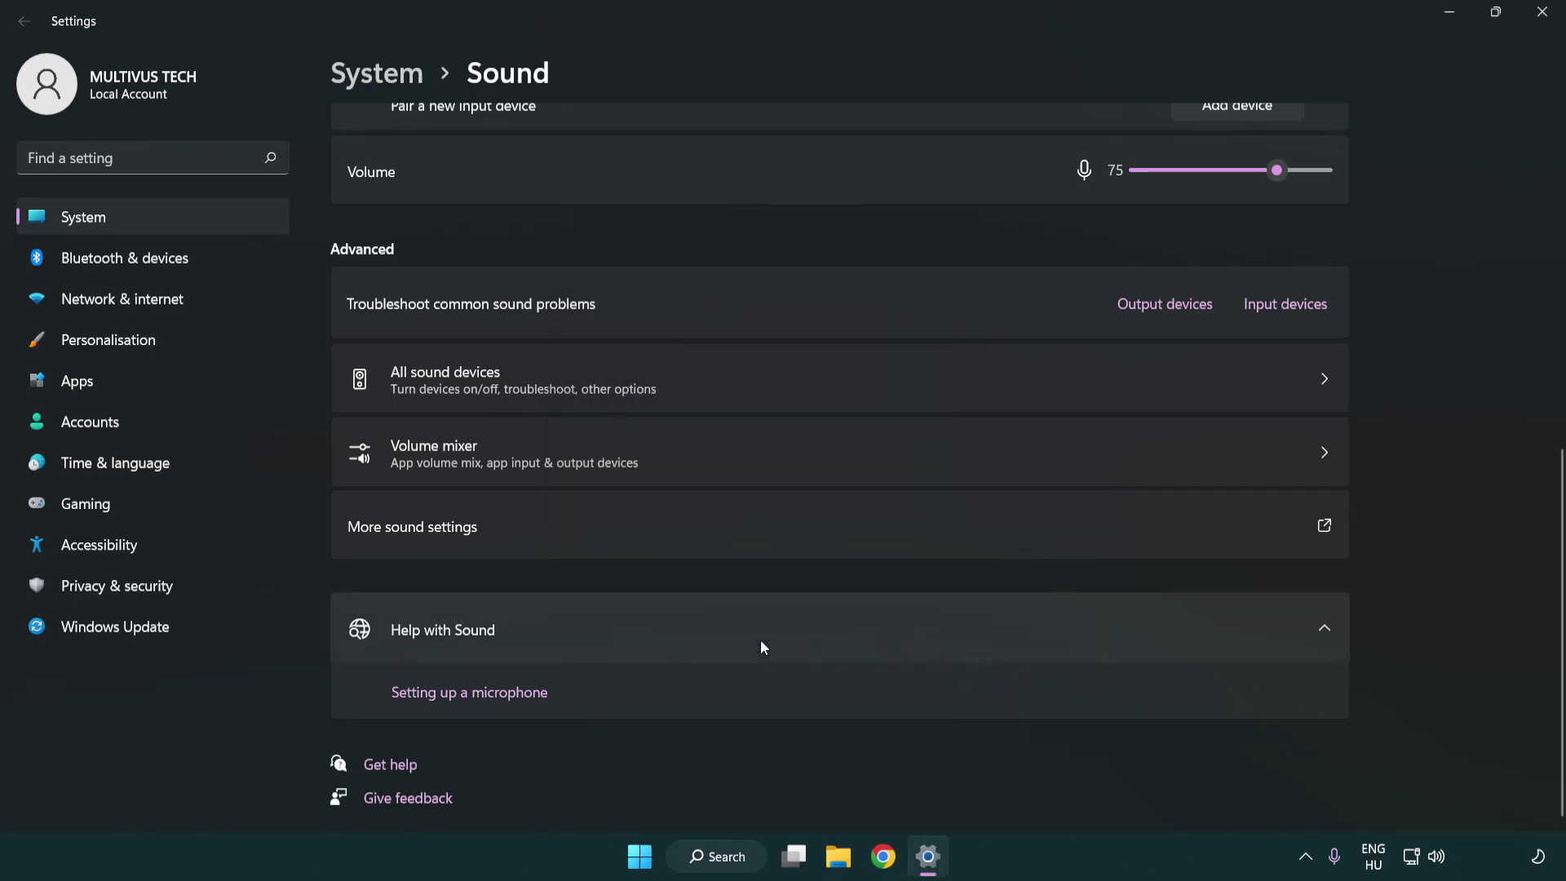
Close the Sound settings window and bring up the Windows search panel.
click(1543, 11)
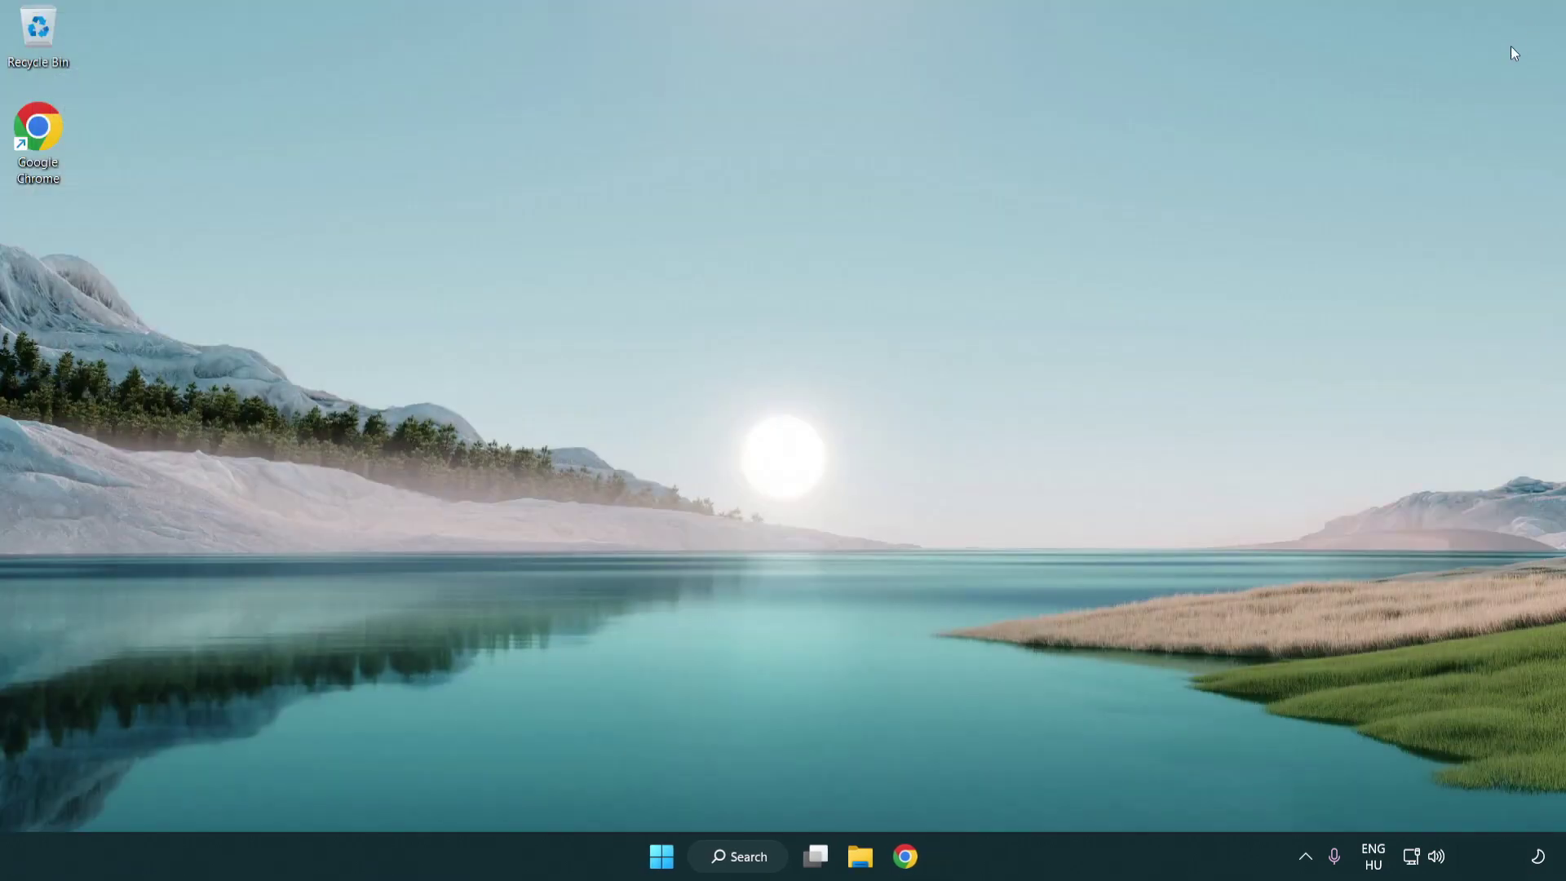
click(664, 865)
click(1041, 793)
Search for 'device manager' and open Device Manager from the results.
click(749, 861)
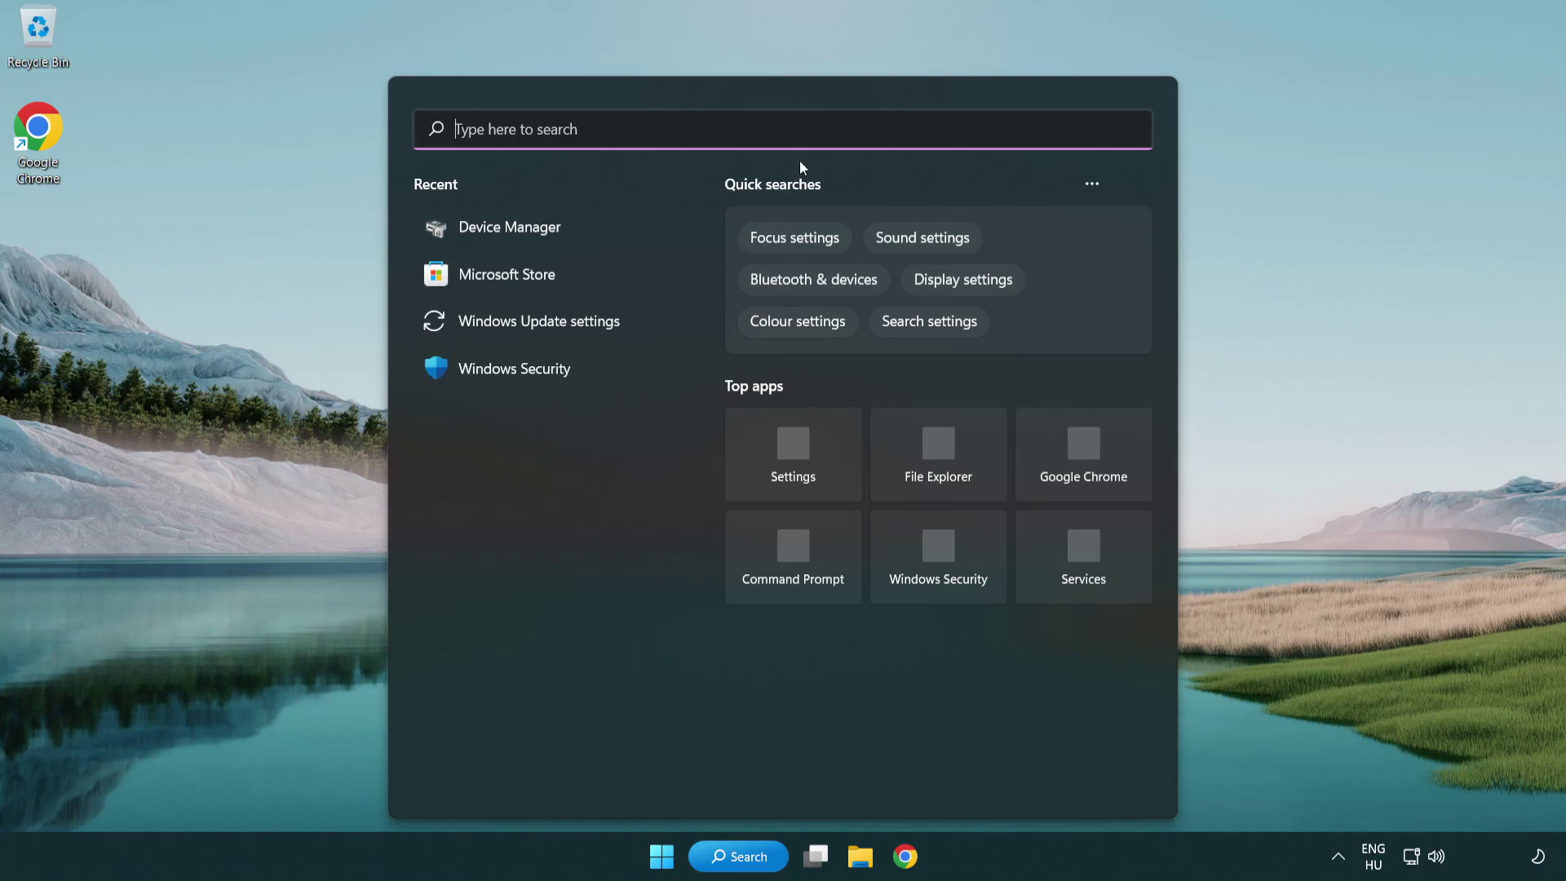
text(device manager)
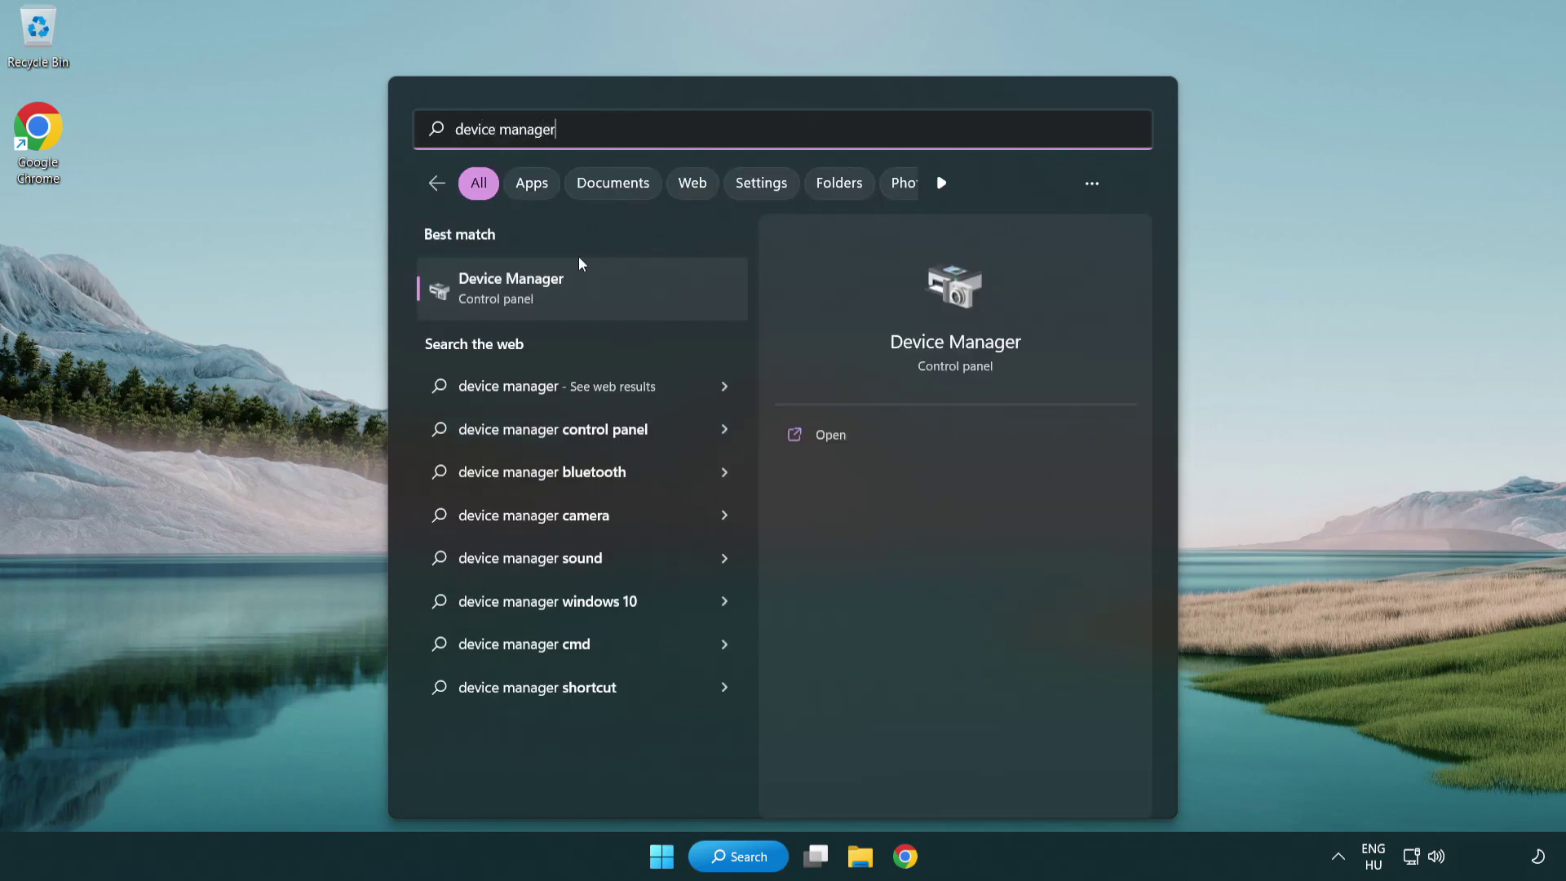
click(642, 296)
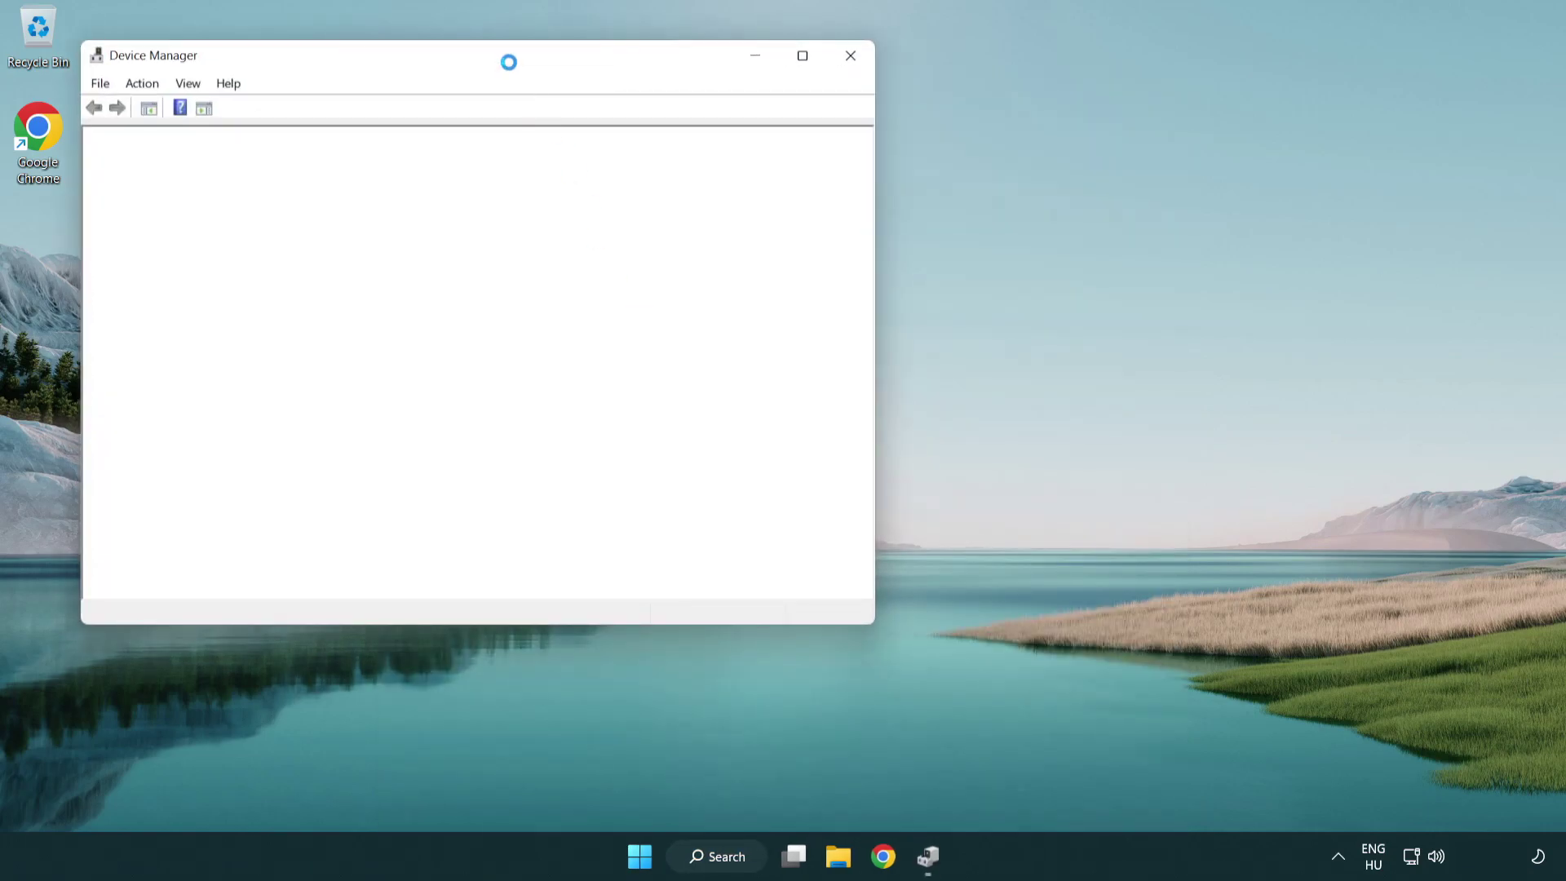
Expand Sound, video and game controllers and right-click High Definition Audio Device.
drag(496, 53, 793, 146)
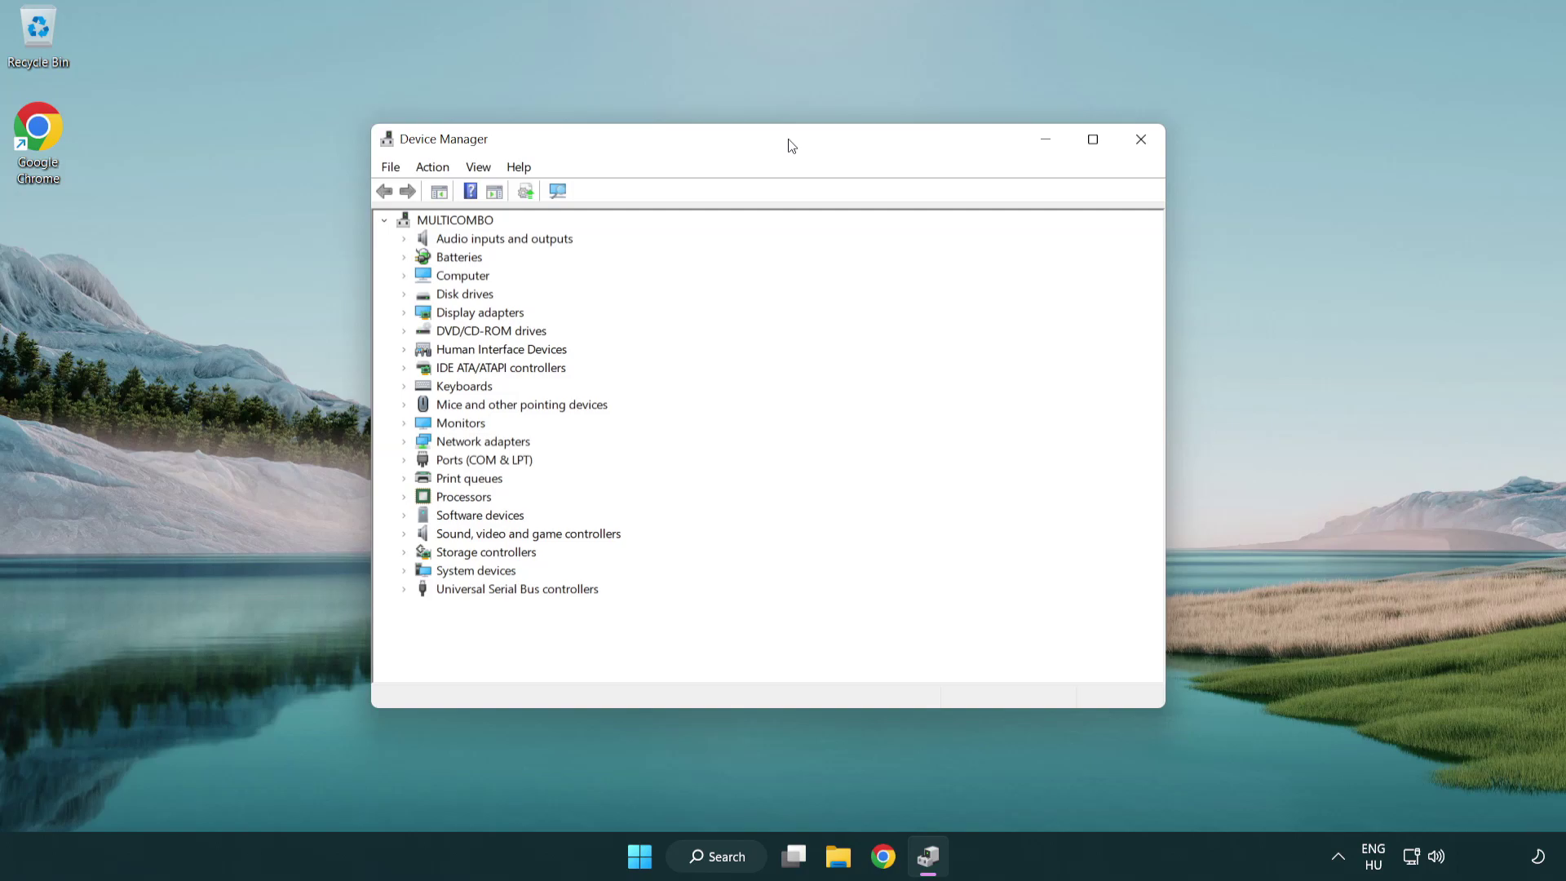
click(432, 534)
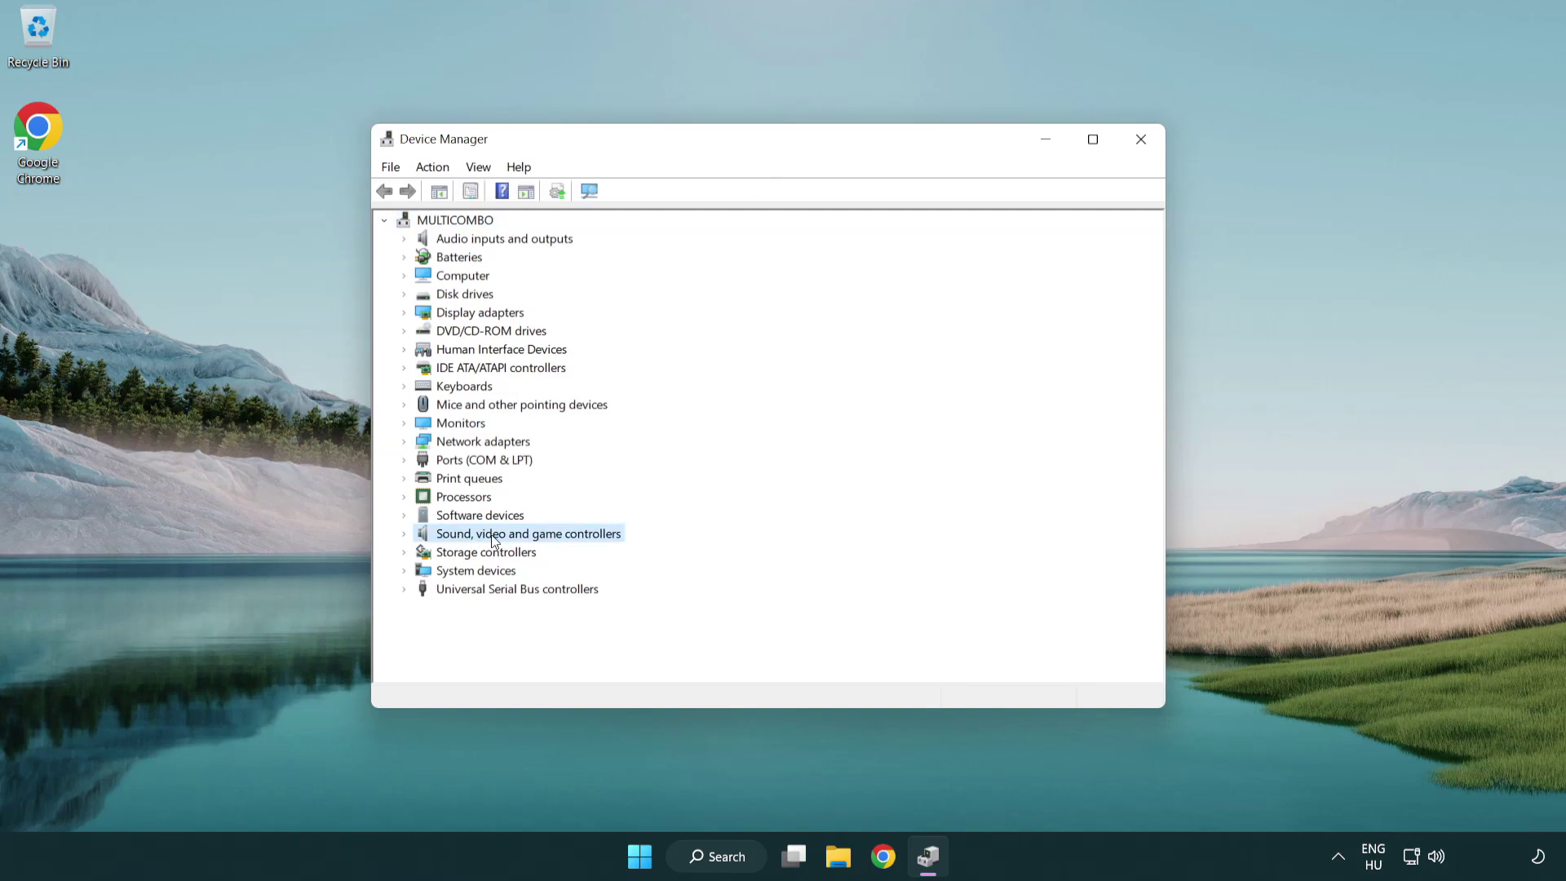
click(405, 535)
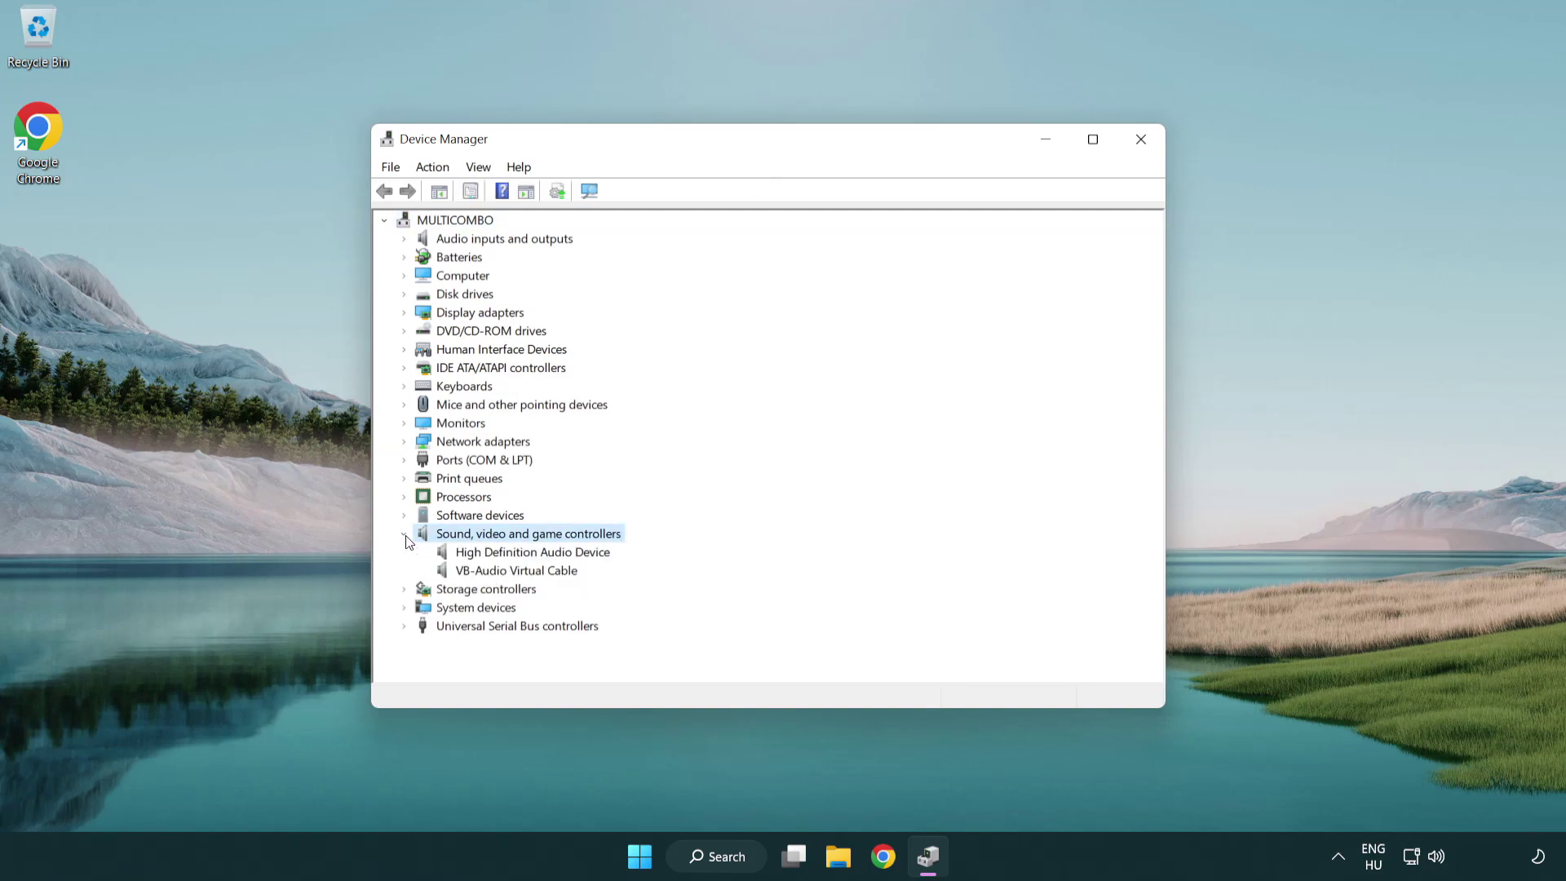
click(486, 554)
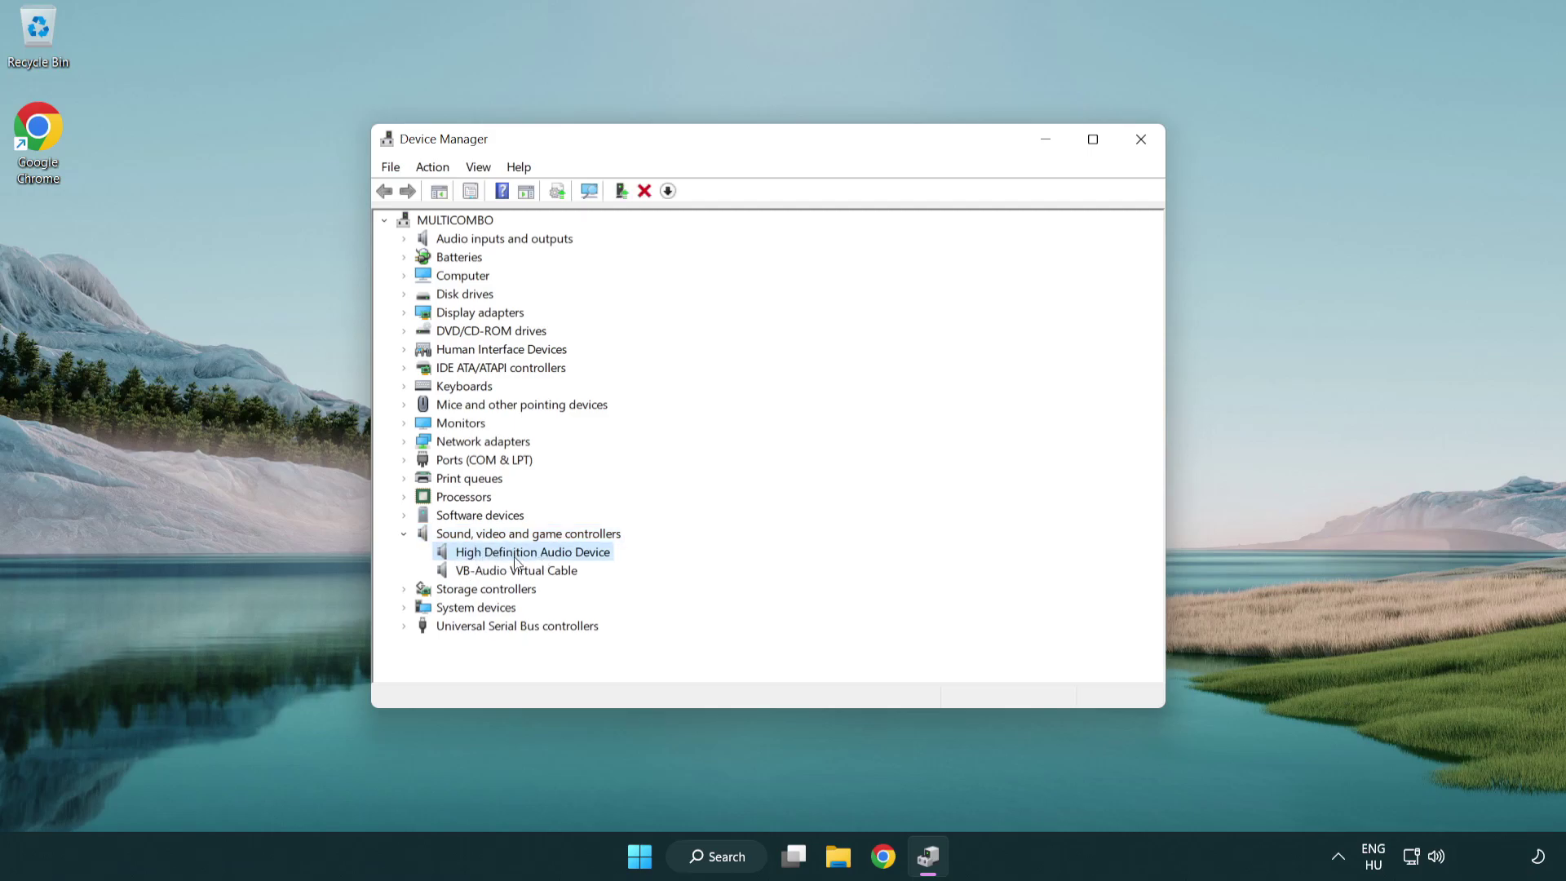
right_click(549, 557)
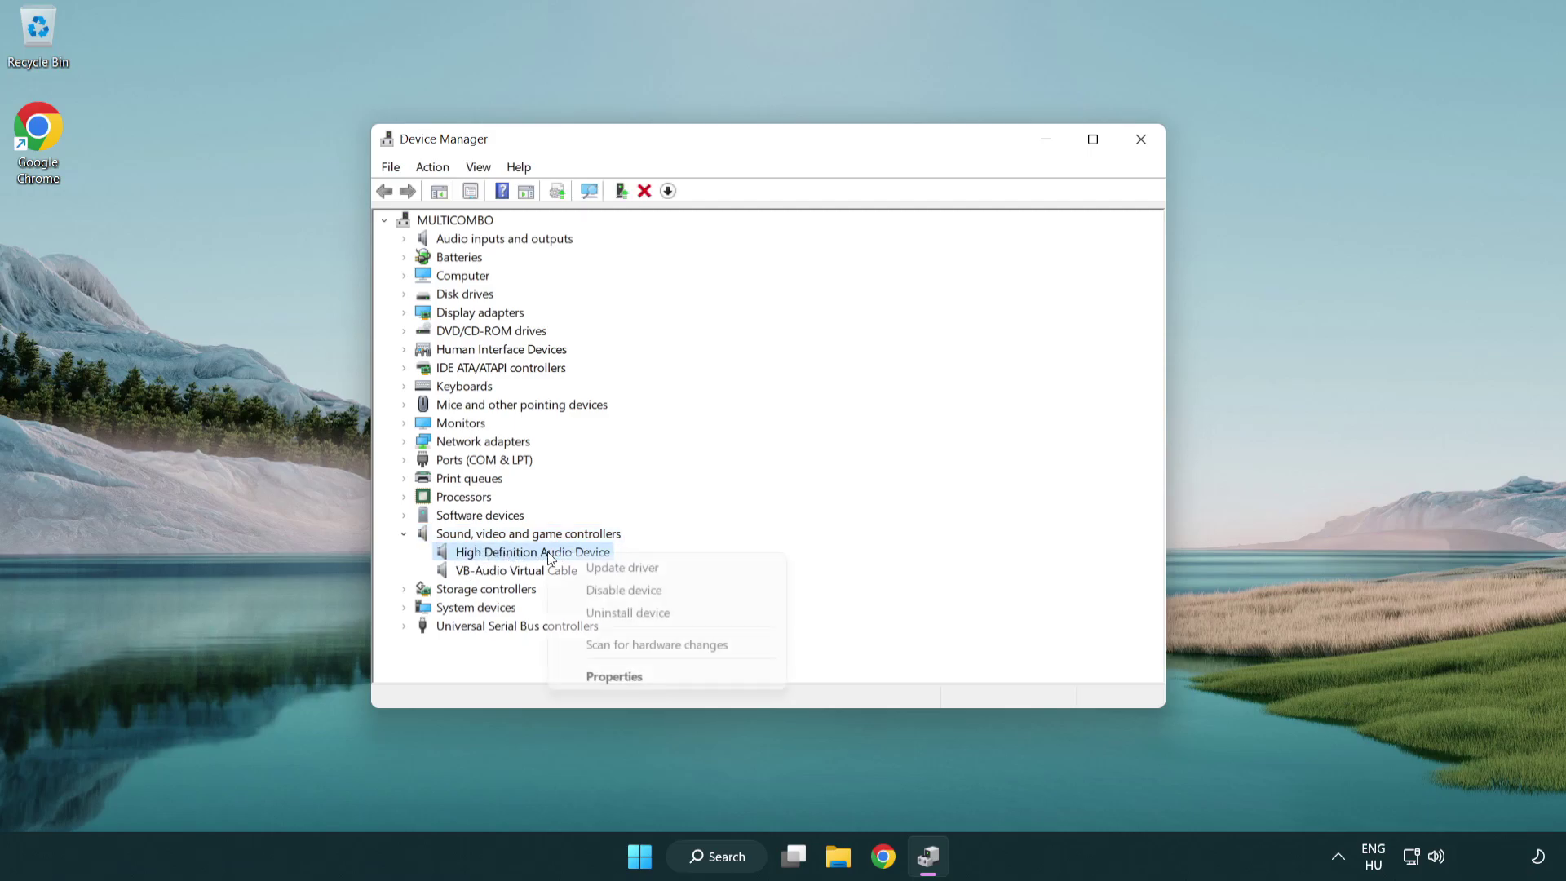
Reinstall the High Definition Audio Device driver, choosing it from the list of compatible drivers on this computer.
click(676, 566)
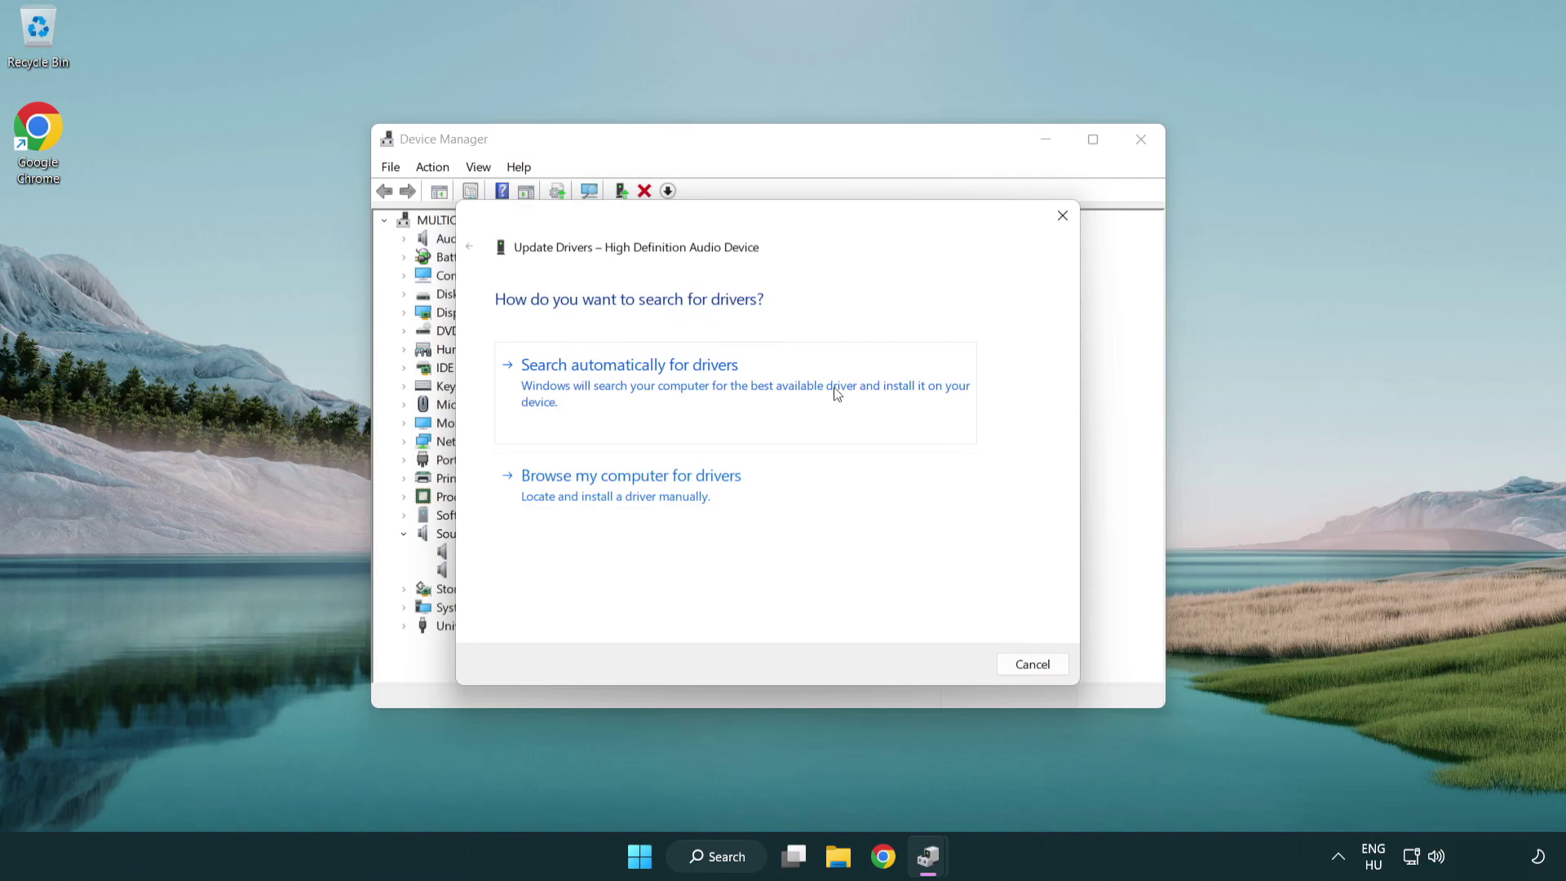
click(635, 513)
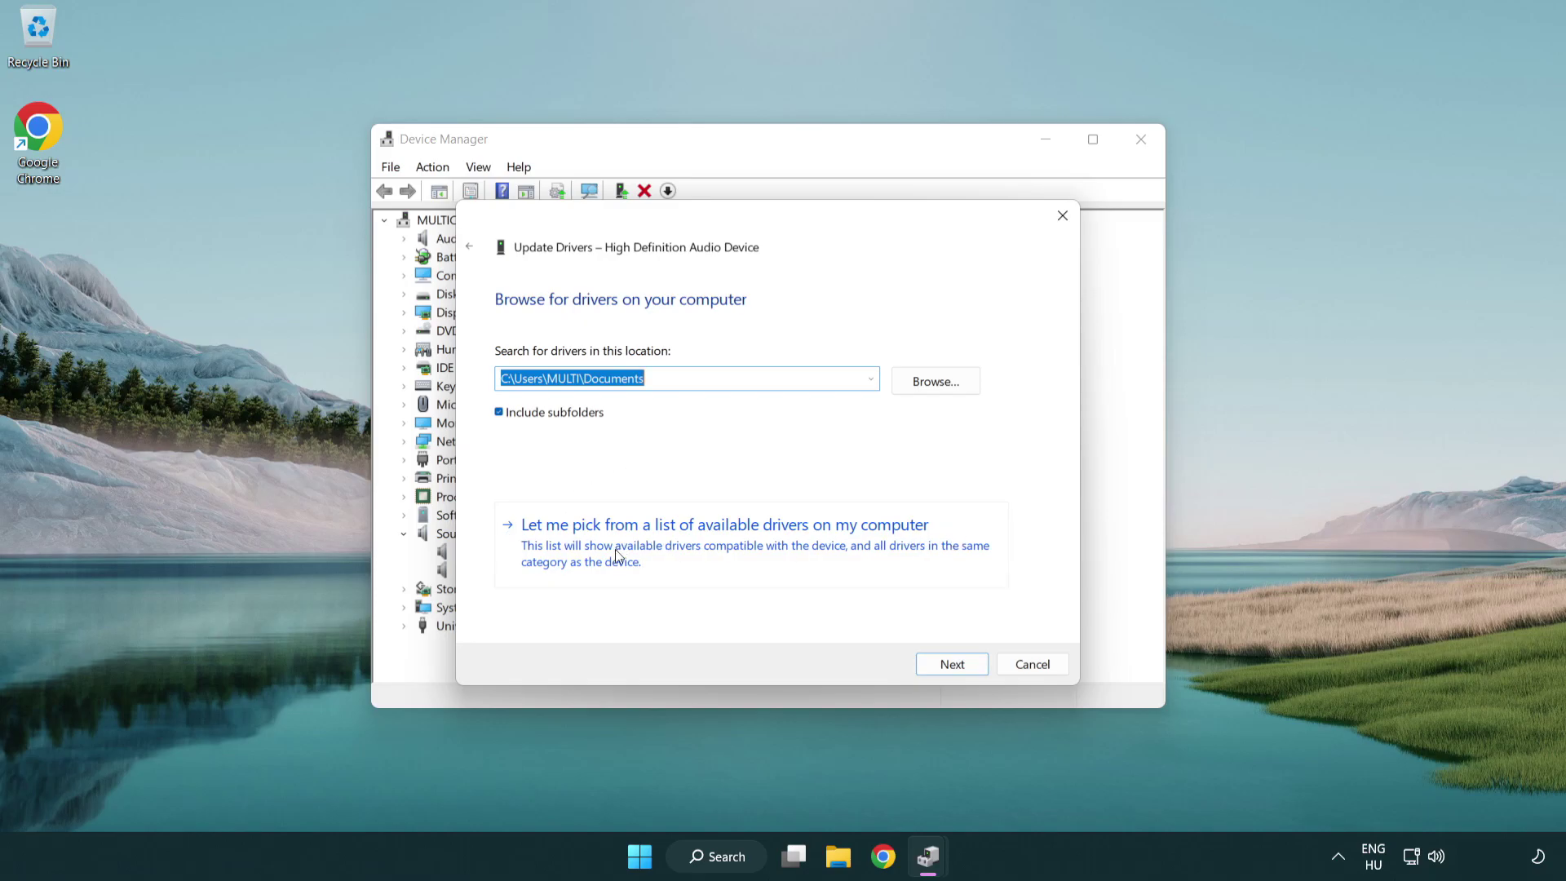
click(755, 556)
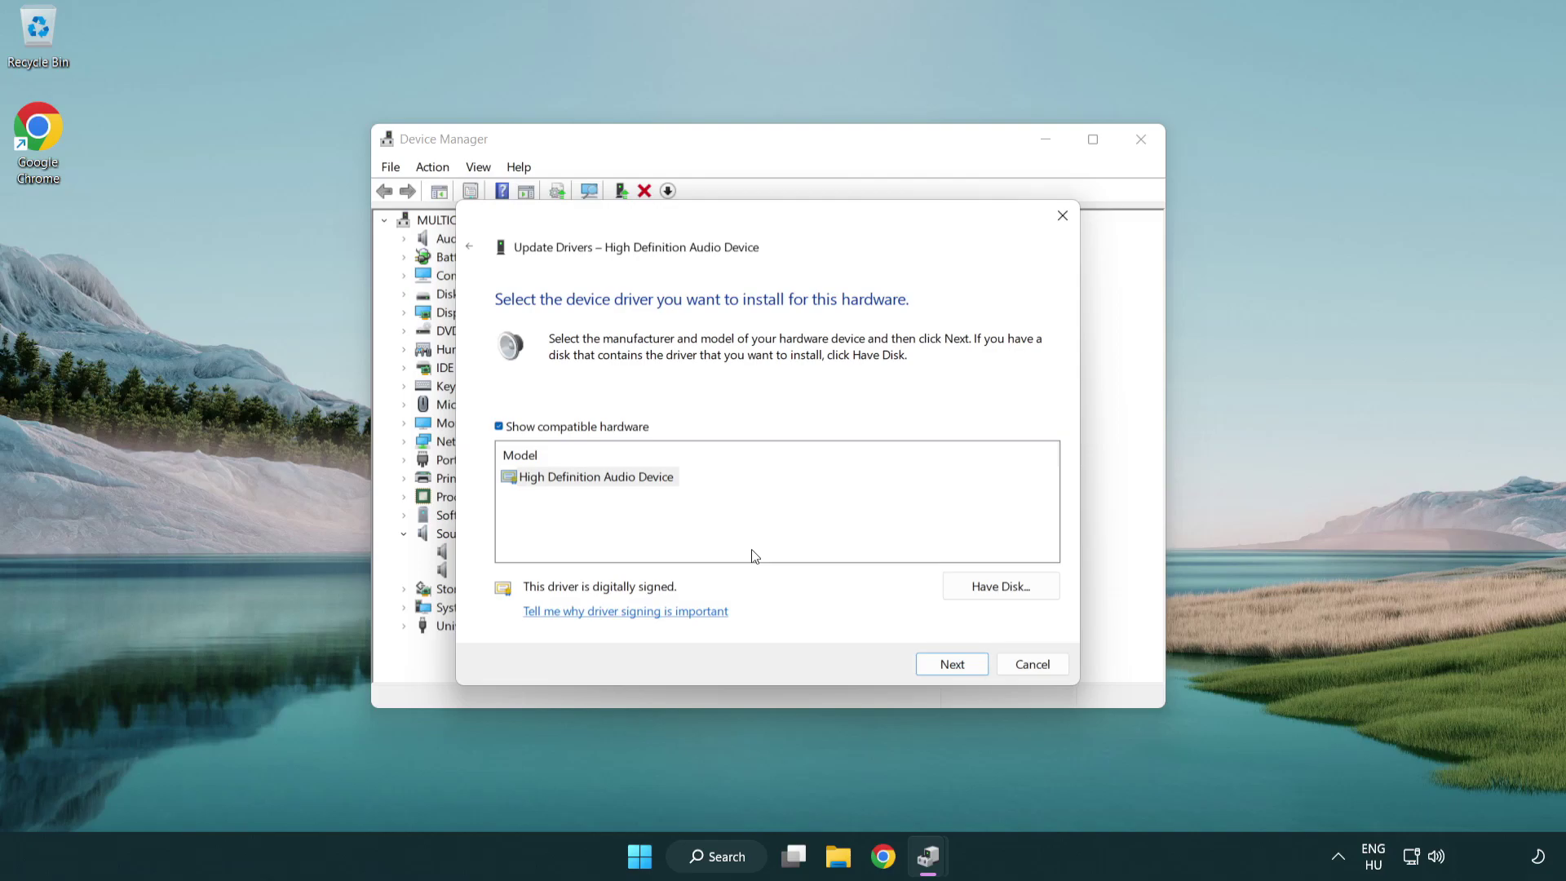
click(499, 477)
click(500, 480)
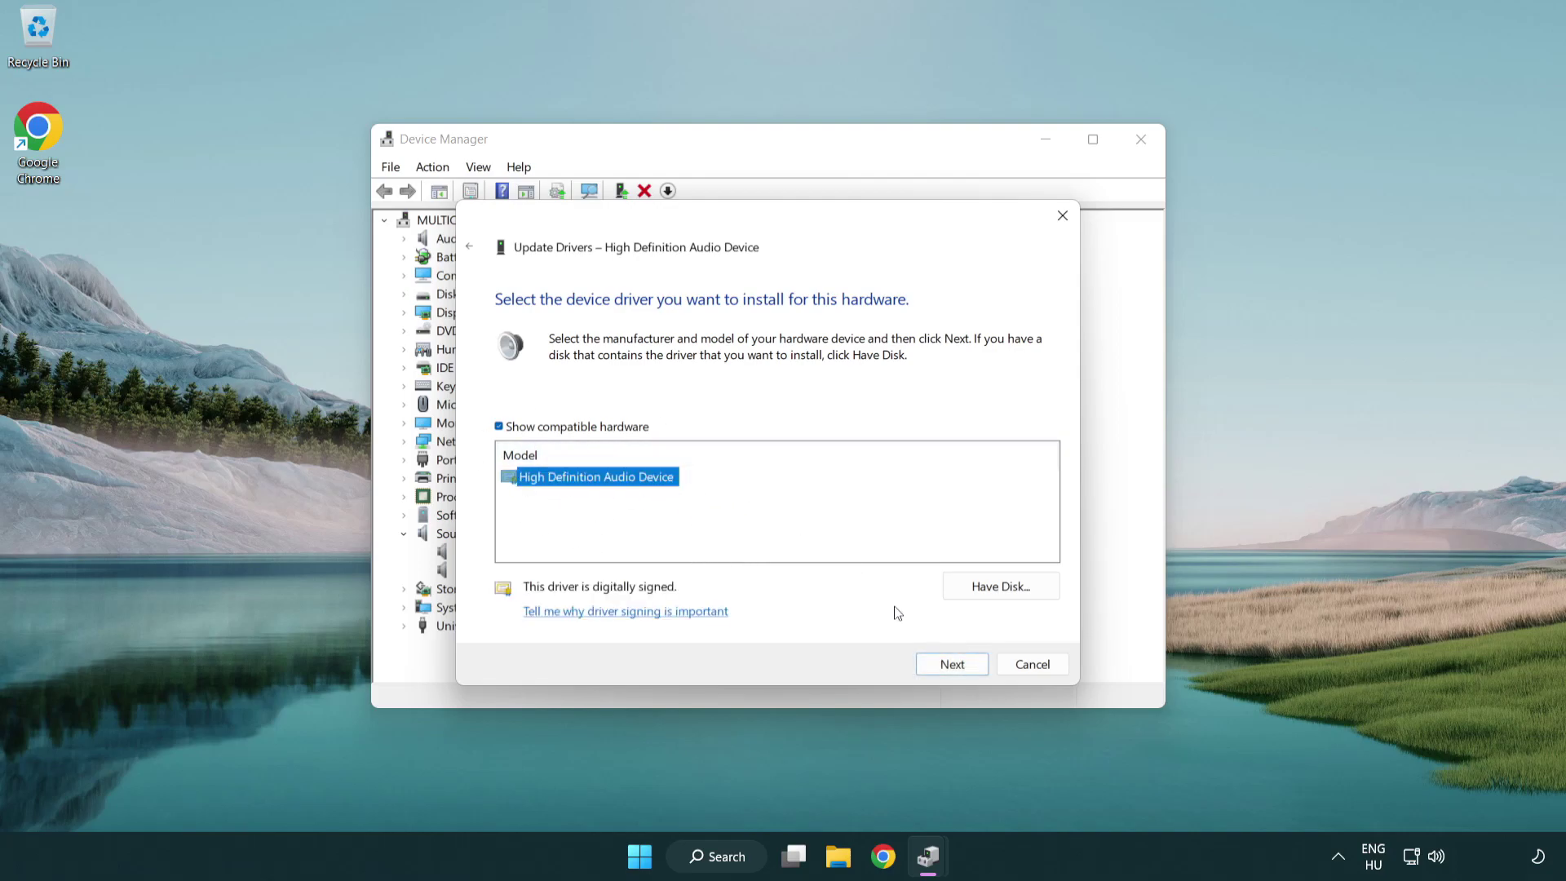
click(971, 671)
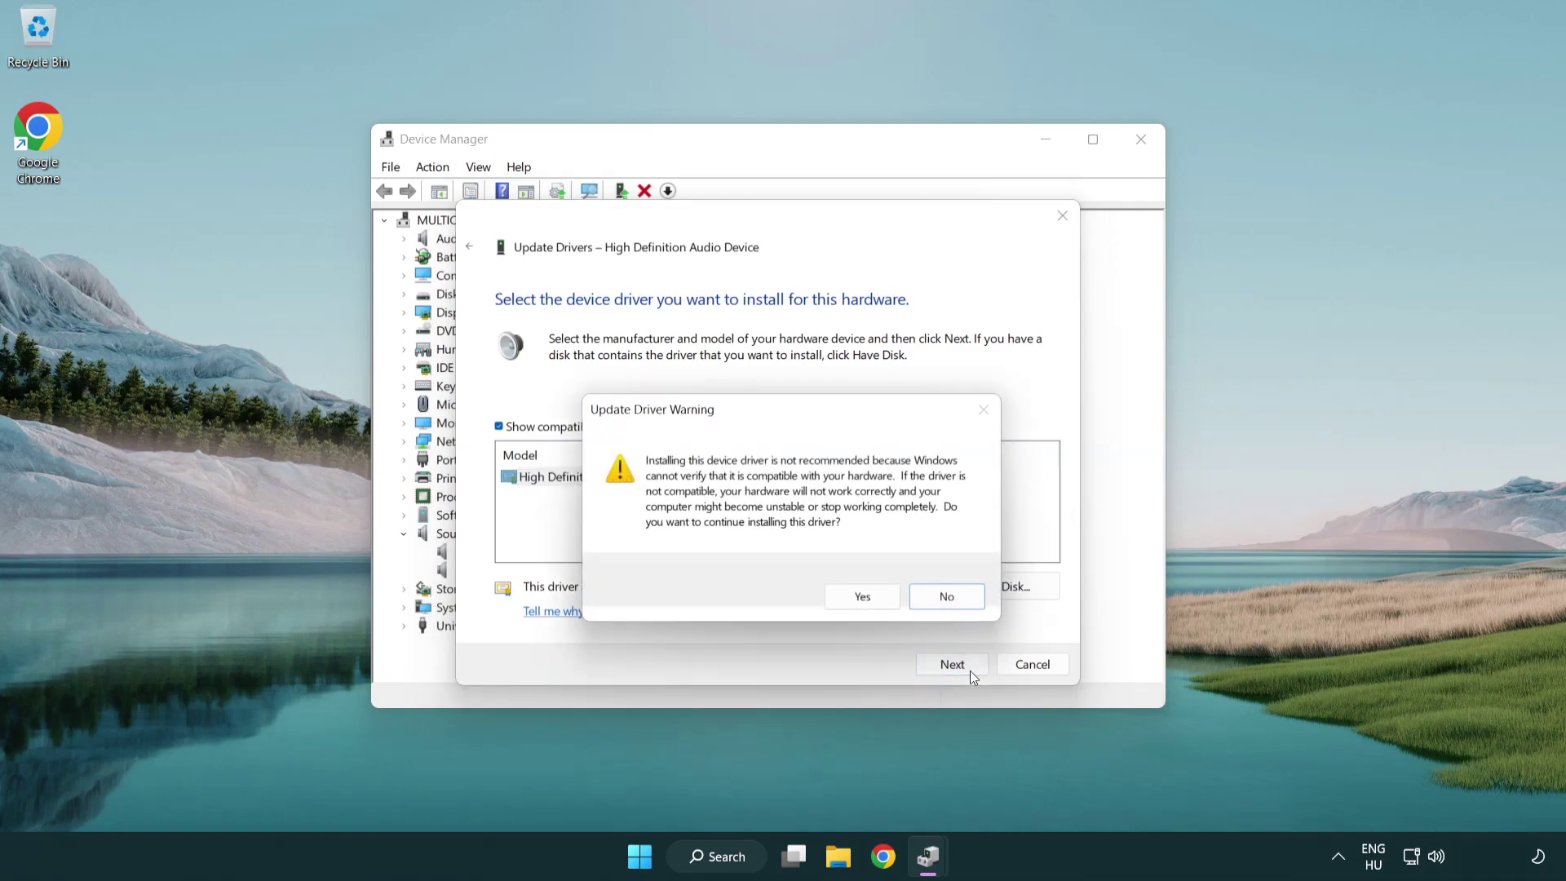
click(863, 598)
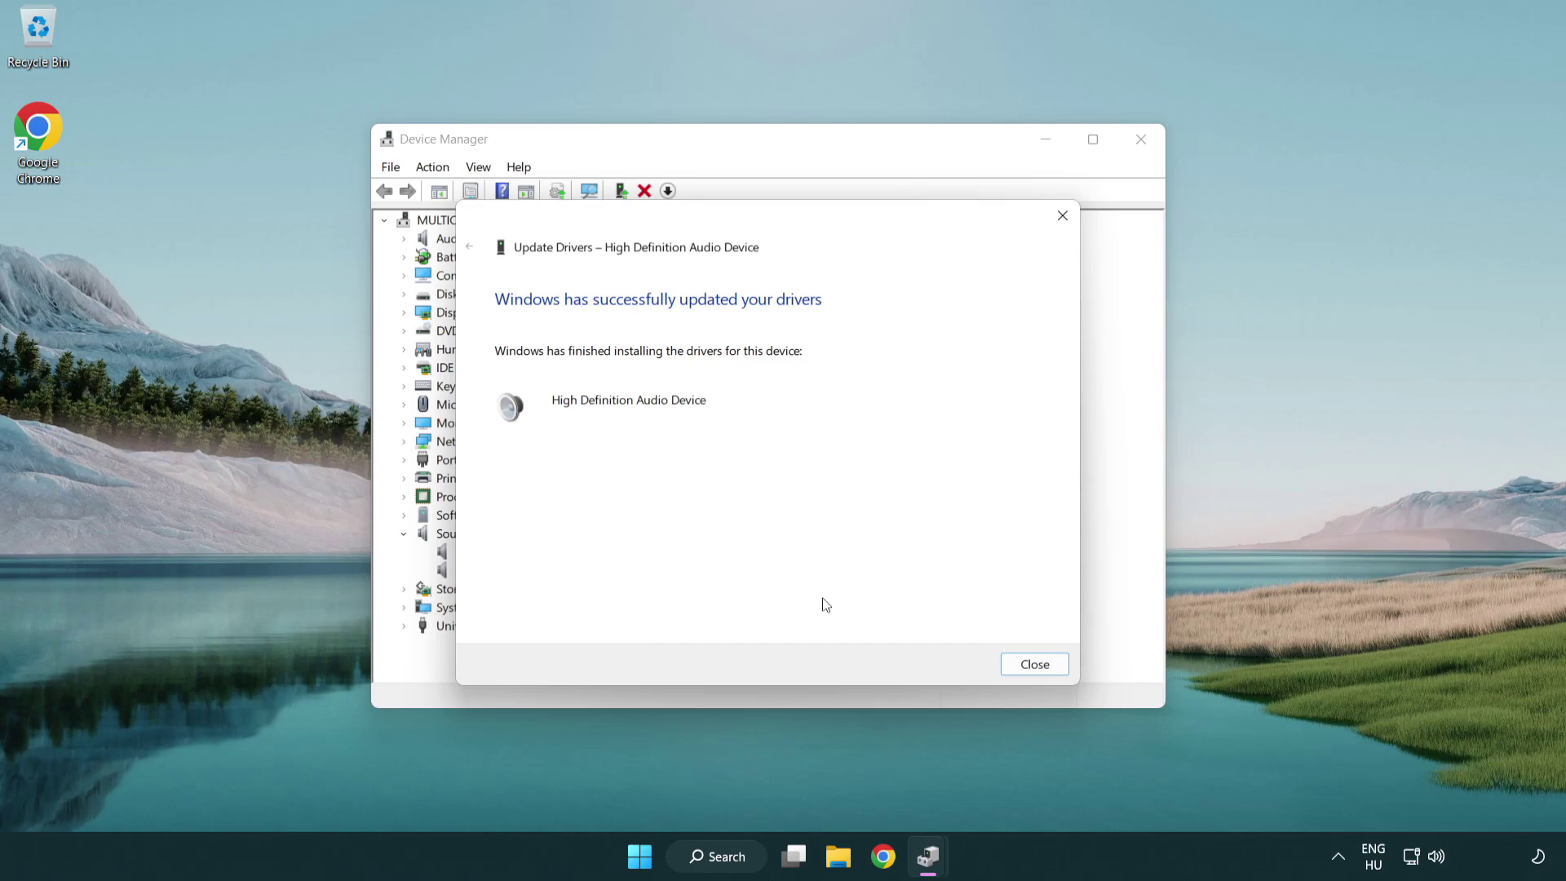
click(1038, 669)
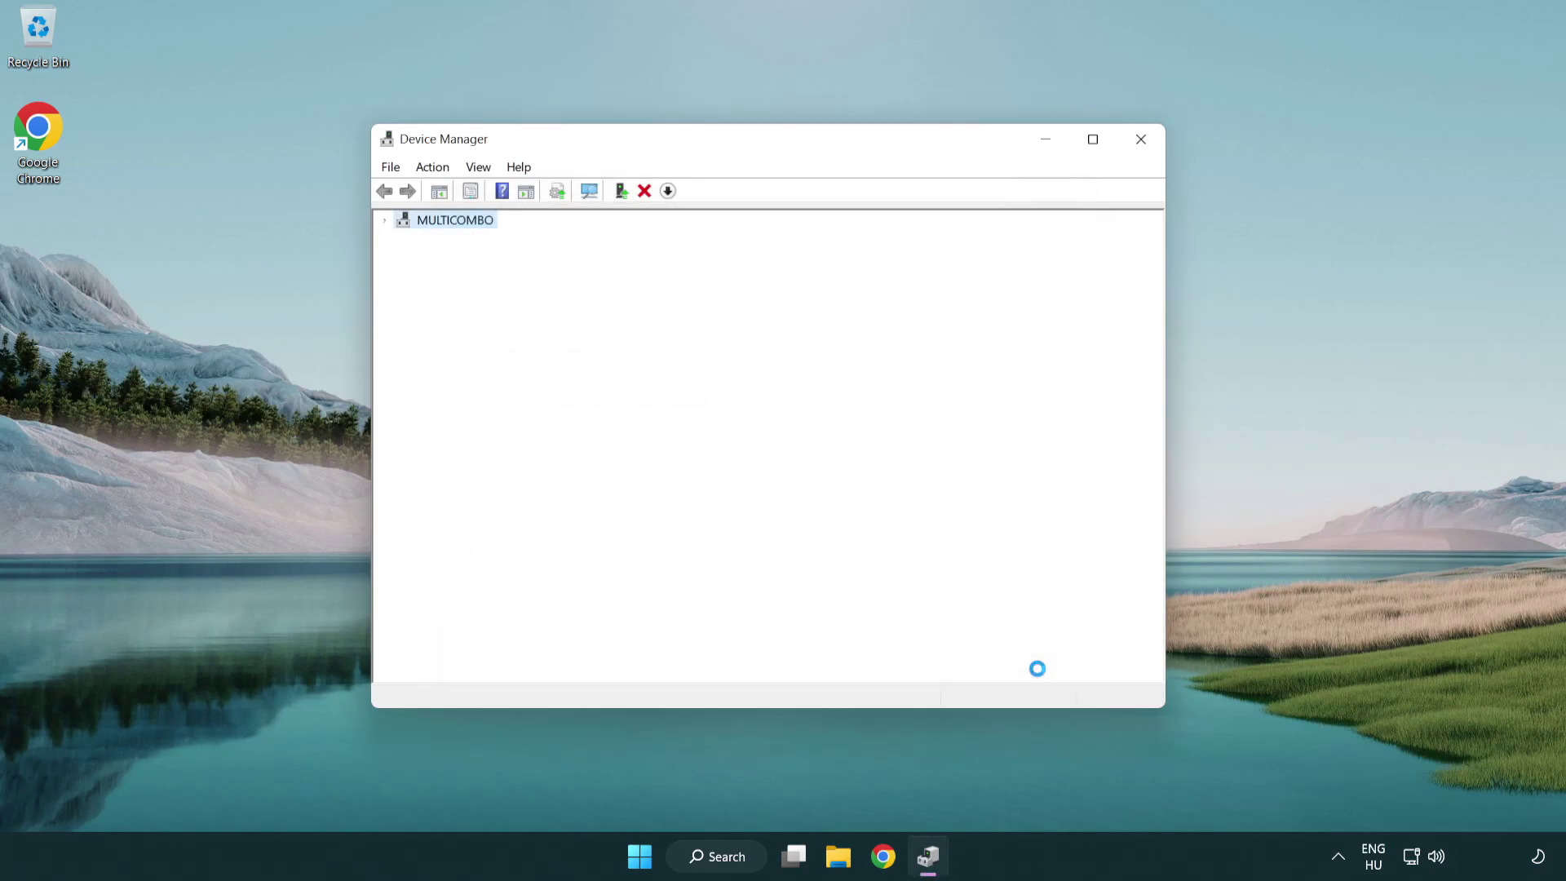
Close Device Manager and bring up the power options from the Start menu.
click(1142, 141)
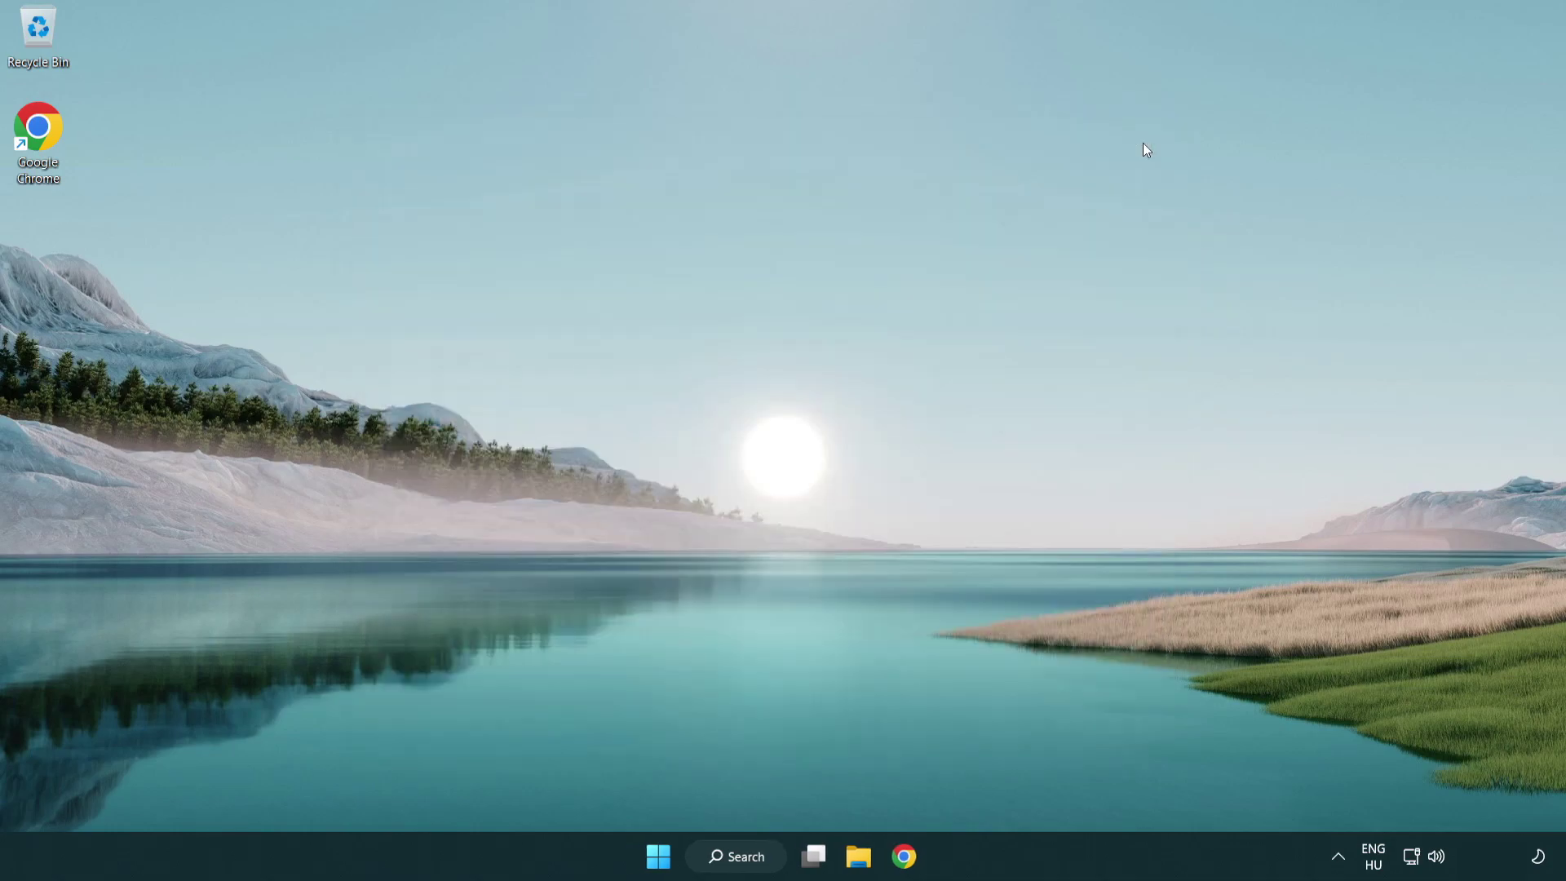
click(662, 856)
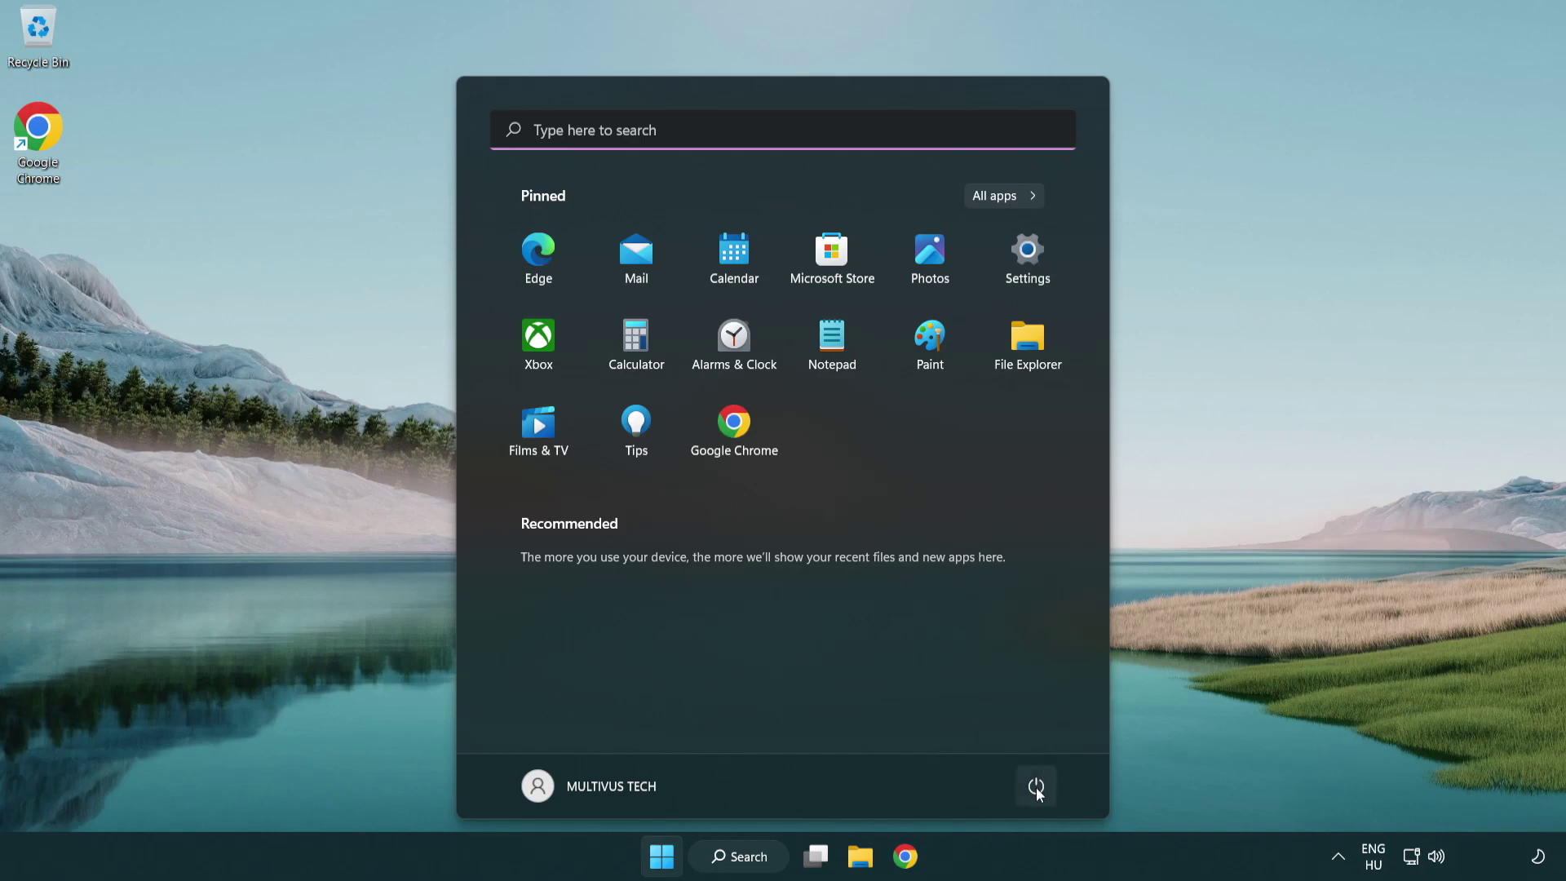
click(1036, 786)
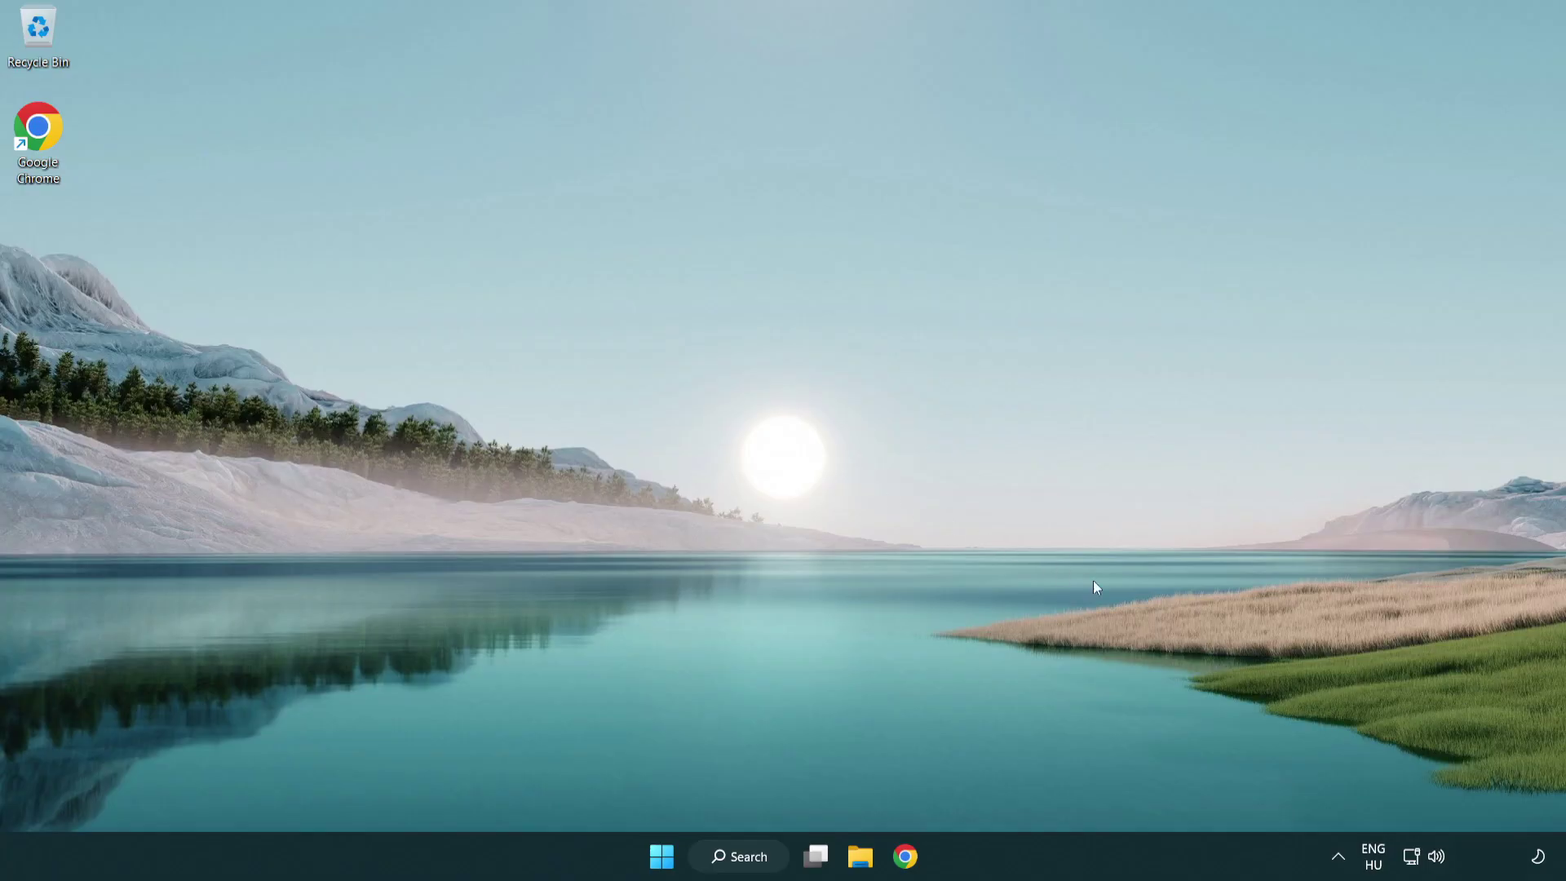
Launch the Troubleshoot sound problems option from the system tray speaker icon.
right_click(1440, 862)
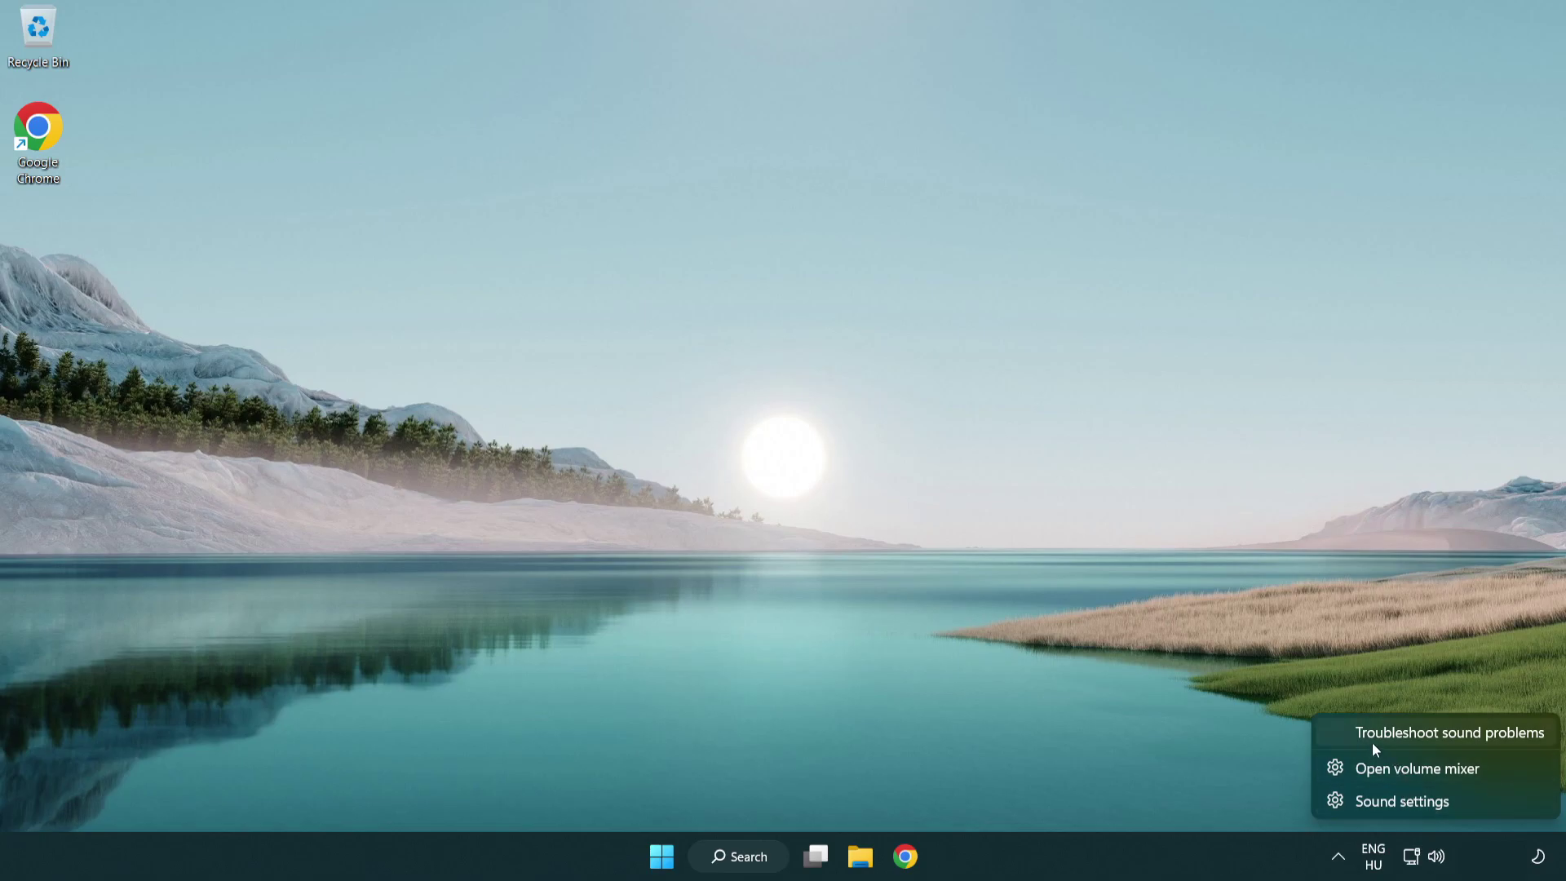
click(1431, 740)
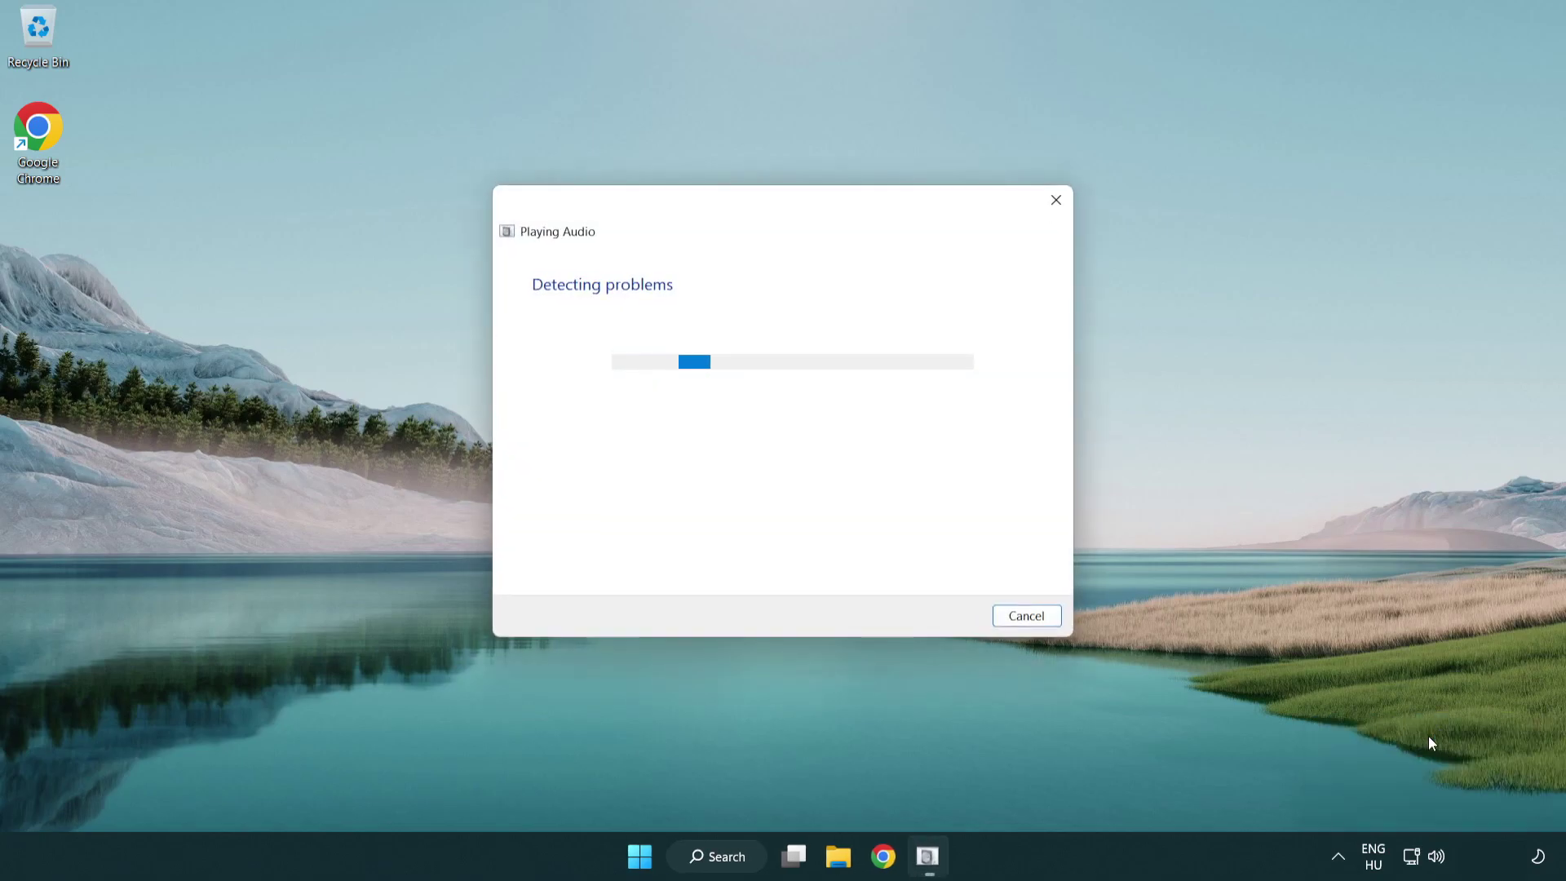